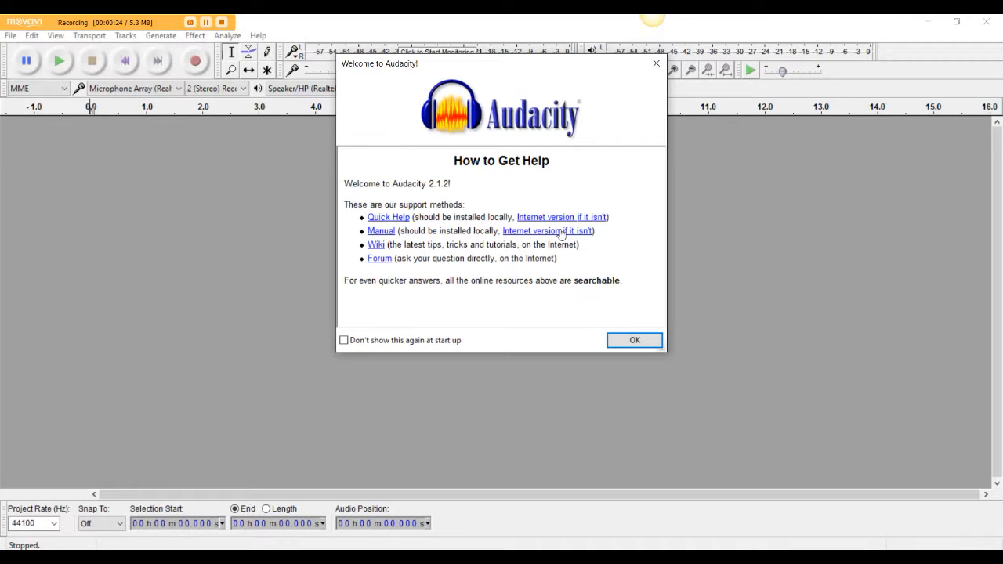
- Dismiss the welcome message and open the podcast audio file dated 7/11/2016 3:46 PM from the Podcasts folder
{"action": "left_click", "coordinate": [636, 340]}
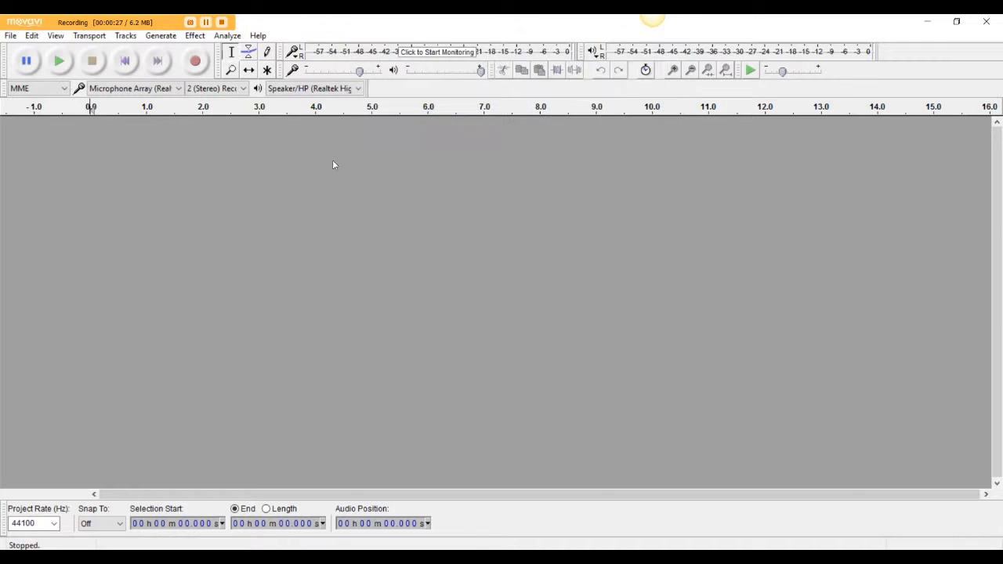
{"action": "left_click", "coordinate": [10, 36]}
{"action": "left_click", "coordinate": [35, 65]}
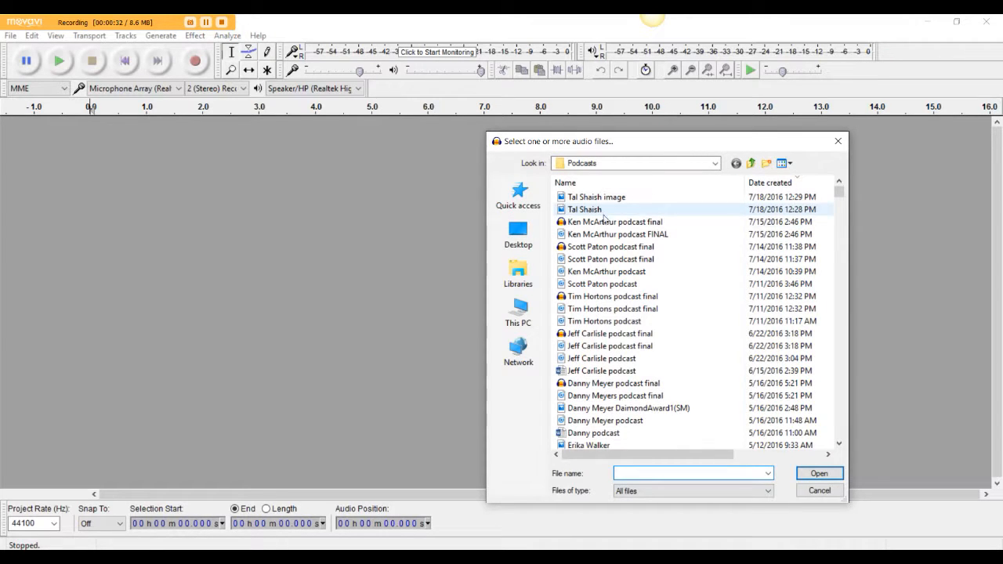
{"action": "double_click", "coordinate": [607, 284]}
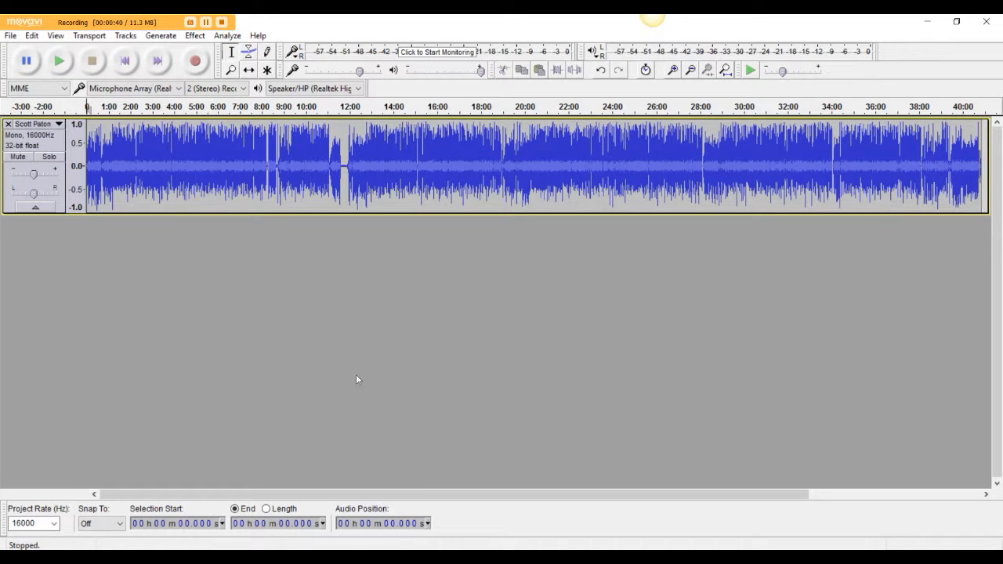
- Play the first few seconds of the podcast track to find where the speech begins
{"action": "left_click", "coordinate": [672, 70]}
{"action": "left_click", "coordinate": [672, 70]}
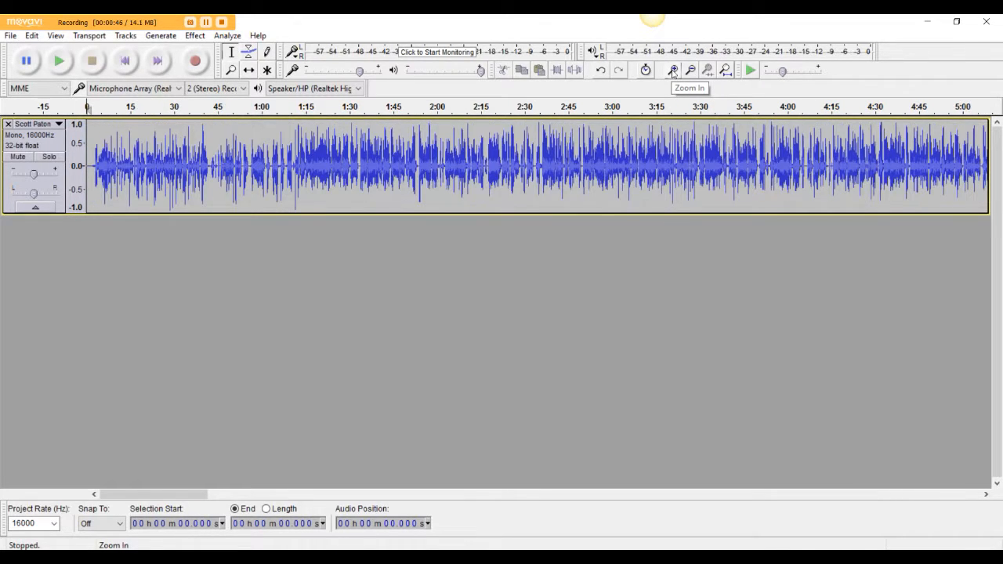
{"action": "left_click", "coordinate": [672, 71]}
{"action": "left_click", "coordinate": [672, 70]}
{"action": "left_click", "coordinate": [673, 70]}
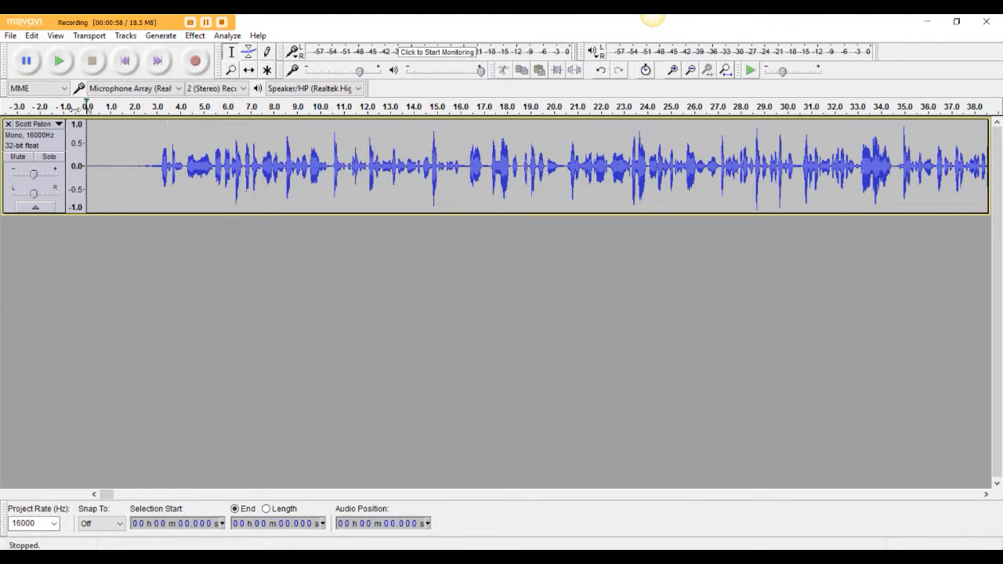
{"action": "left_click", "coordinate": [62, 61]}
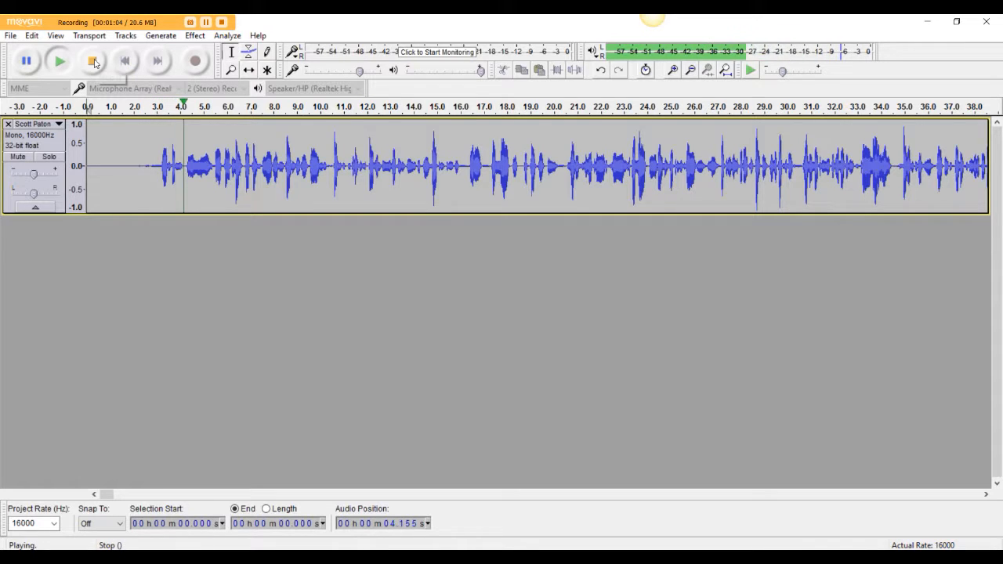
{"action": "left_click", "coordinate": [98, 63]}
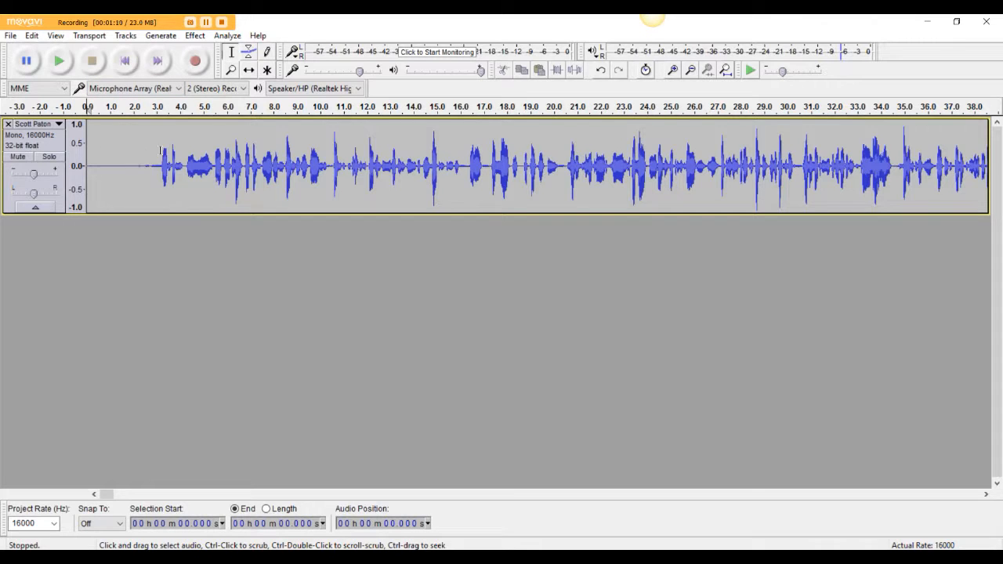
- Cut the silence from the track's start to about 3.16 s and play back the new opening
{"action": "left_click_drag", "start_coordinate": [160, 150], "coordinate": [78, 148]}
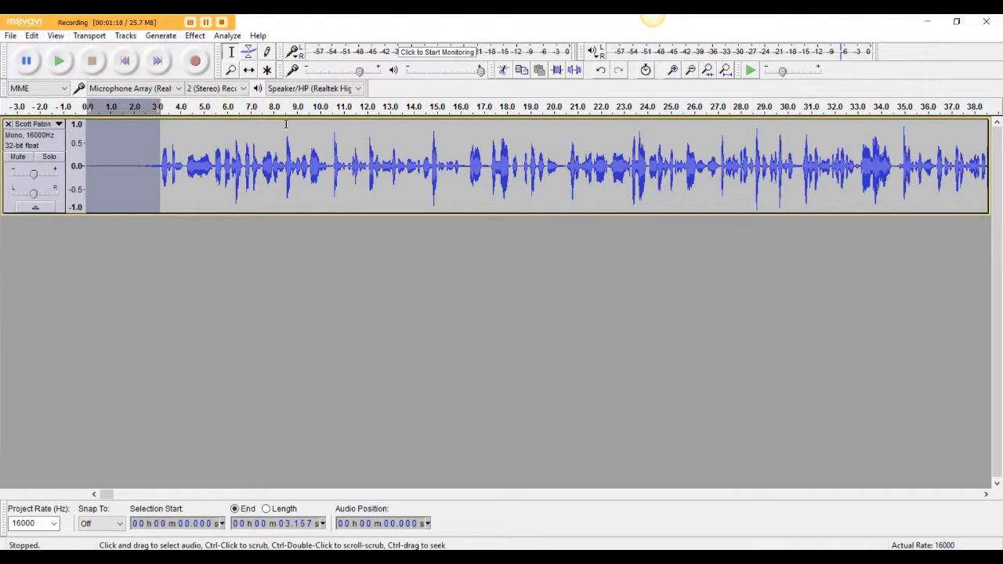
{"action": "left_click", "coordinate": [503, 71]}
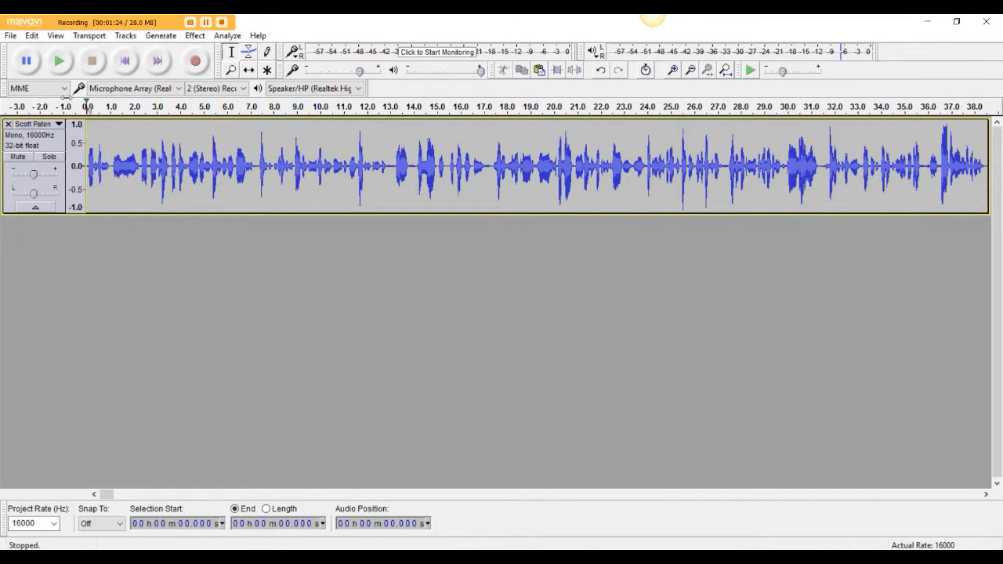
{"action": "left_click", "coordinate": [61, 65]}
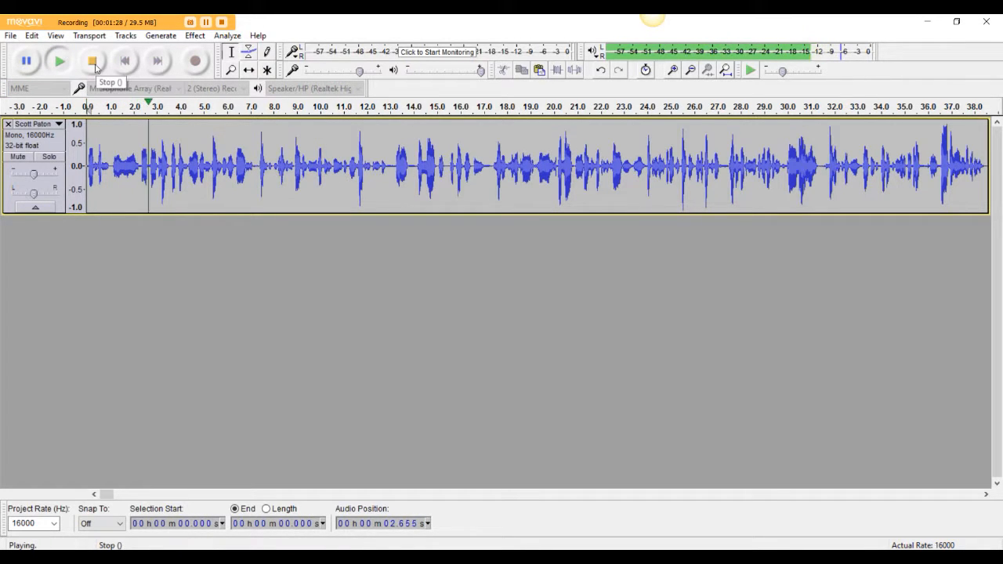
{"action": "left_click", "coordinate": [95, 68]}
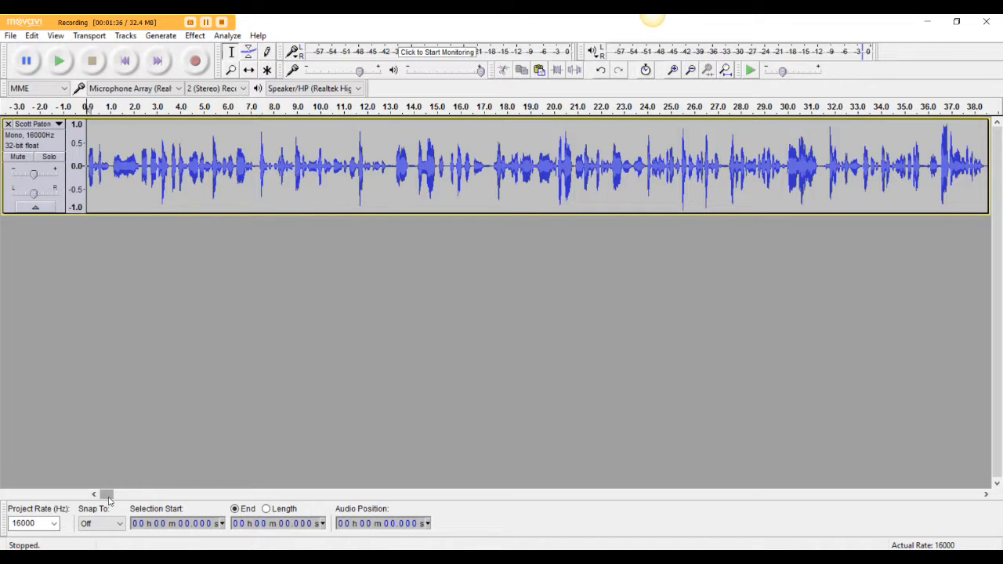
- Examine the podcast waveform around 9:40 to 10:18 at closer and wider zoom levels
{"action": "left_click_drag", "start_coordinate": [109, 496], "coordinate": [314, 496]}
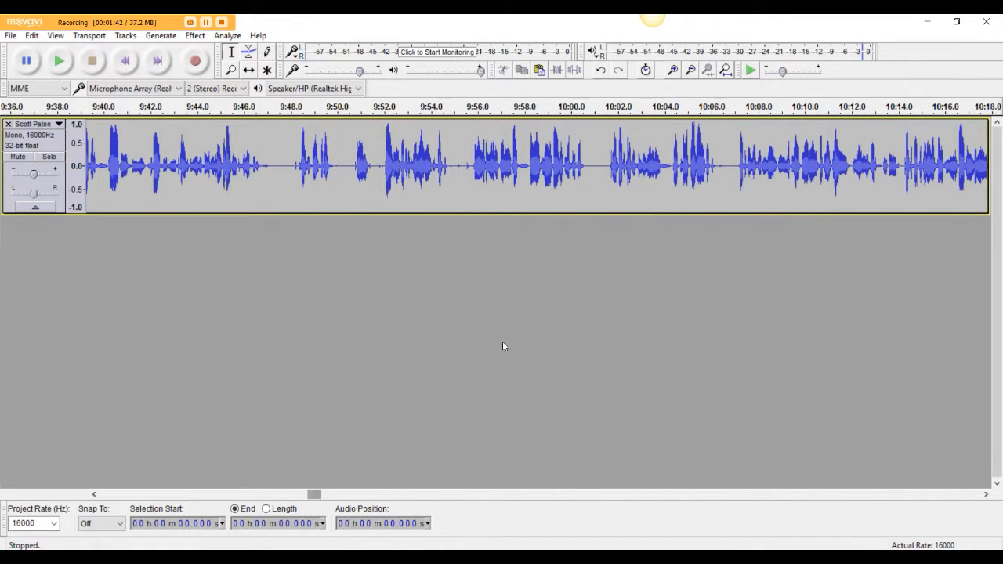
{"action": "left_click", "coordinate": [673, 71]}
{"action": "left_click", "coordinate": [673, 72]}
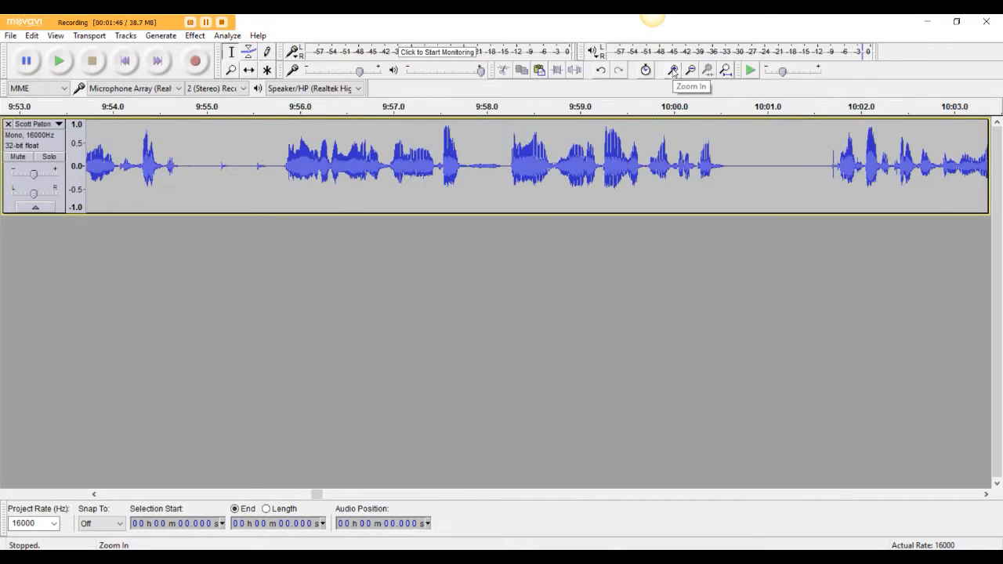
{"action": "left_click", "coordinate": [673, 72]}
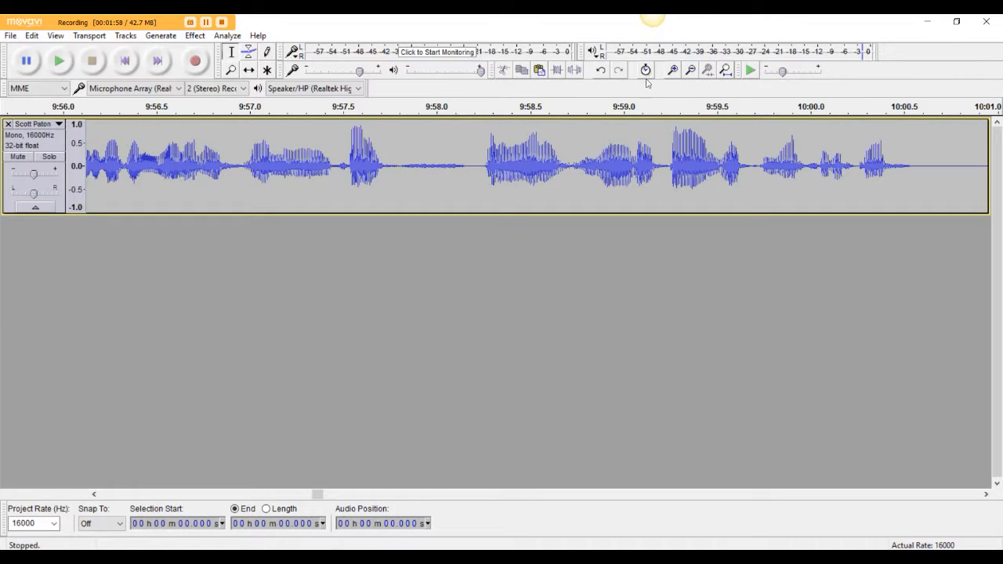
{"action": "left_click", "coordinate": [689, 72]}
{"action": "left_click", "coordinate": [689, 72]}
{"action": "left_click", "coordinate": [689, 73]}
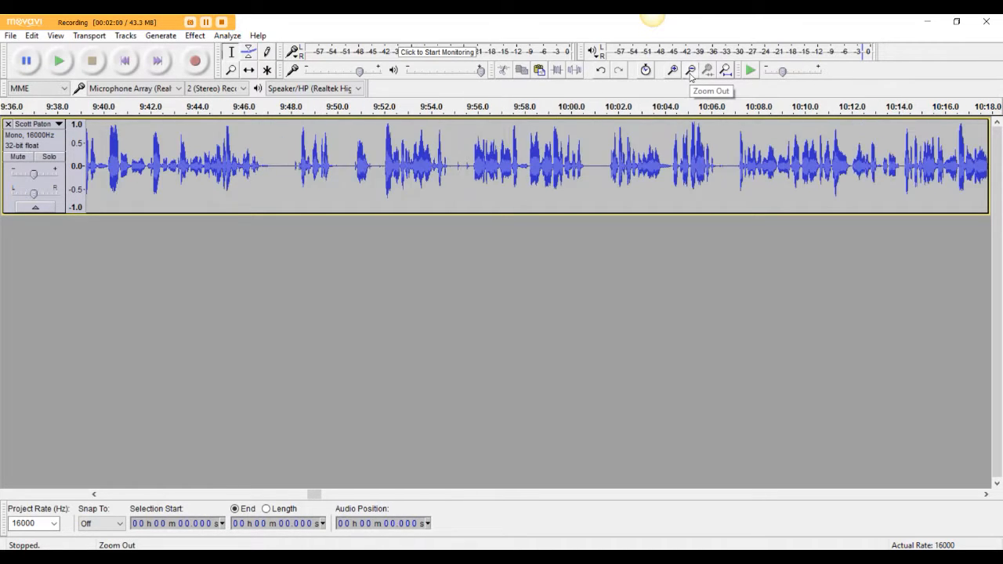
{"action": "left_click", "coordinate": [689, 72]}
{"action": "left_click", "coordinate": [690, 71]}
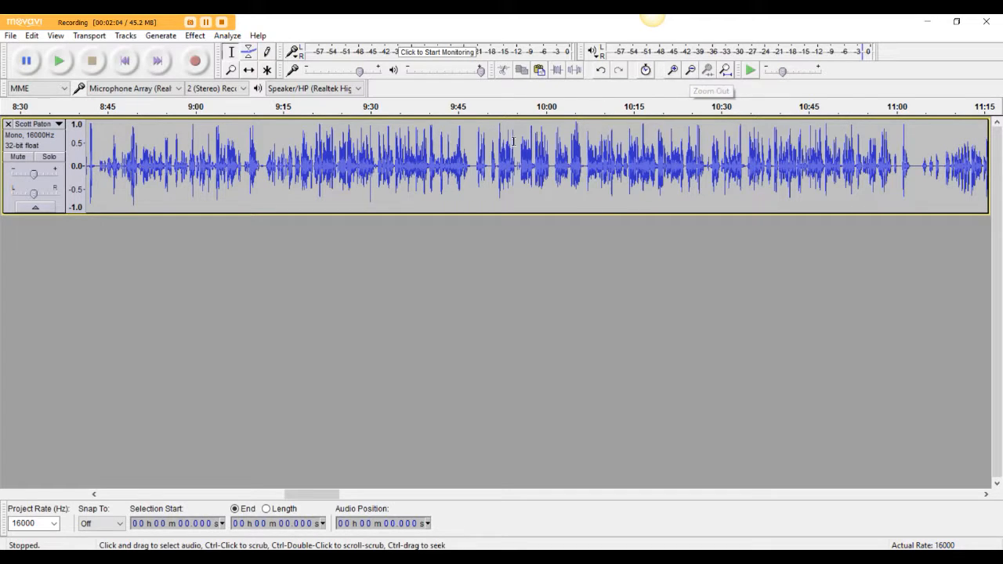
- Select the passage from about 9:41.3 to 9:49.5 for a closer view, and listen from about 9:41.8 to 9:48
{"action": "left_click_drag", "start_coordinate": [437, 164], "coordinate": [483, 163]}
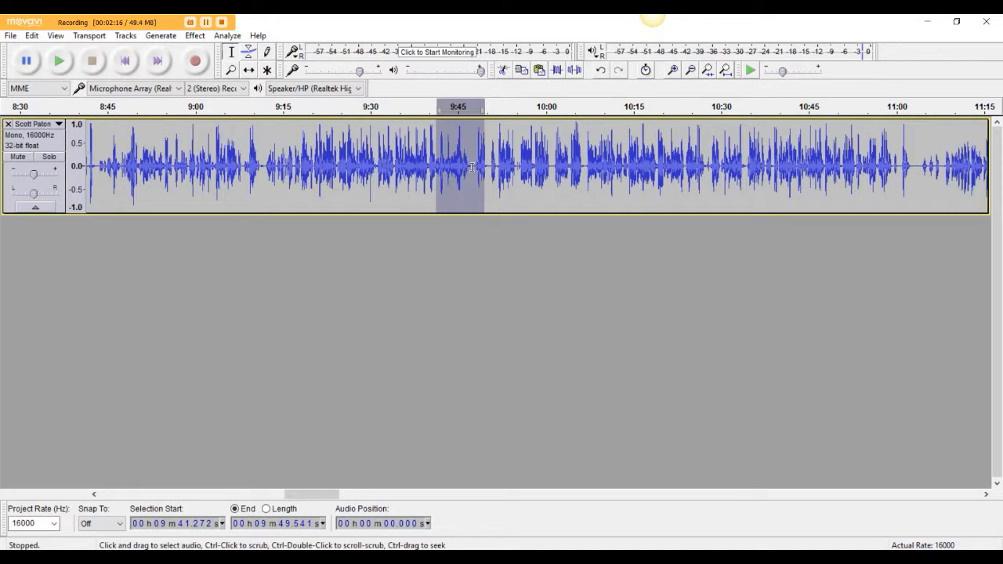
{"action": "left_click", "coordinate": [673, 71]}
{"action": "left_click", "coordinate": [673, 70]}
{"action": "left_click", "coordinate": [674, 71]}
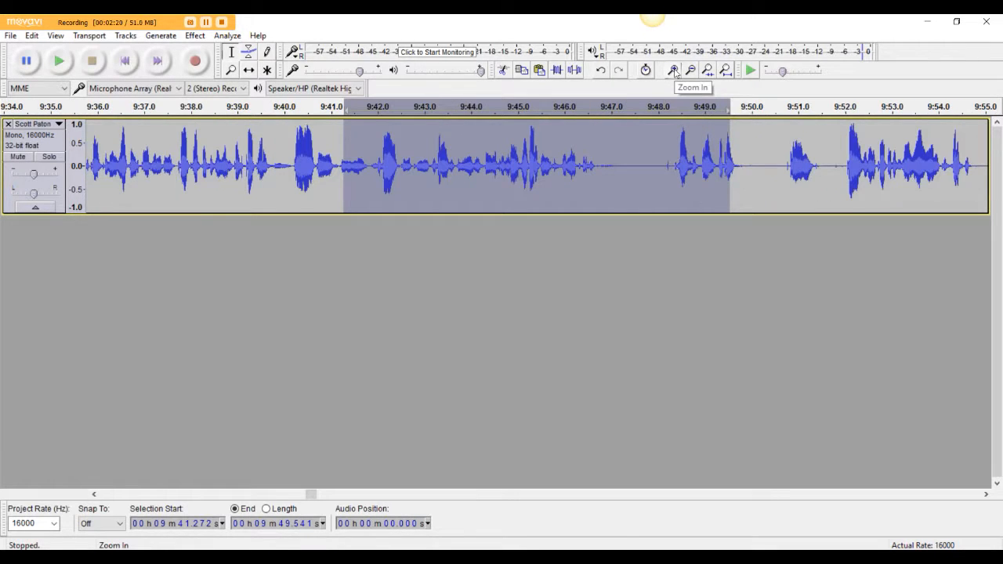
{"action": "left_click", "coordinate": [368, 139]}
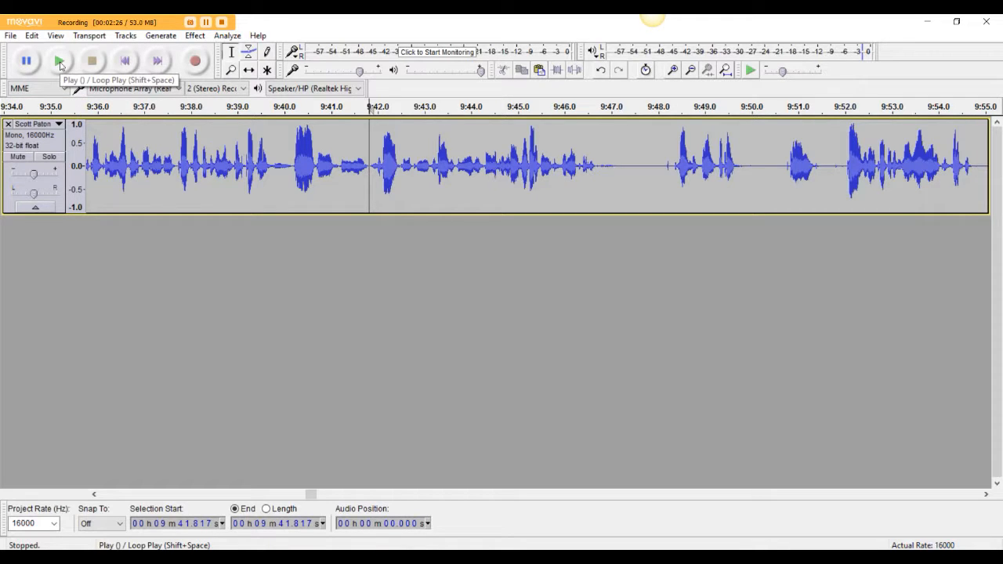
{"action": "left_click", "coordinate": [60, 63]}
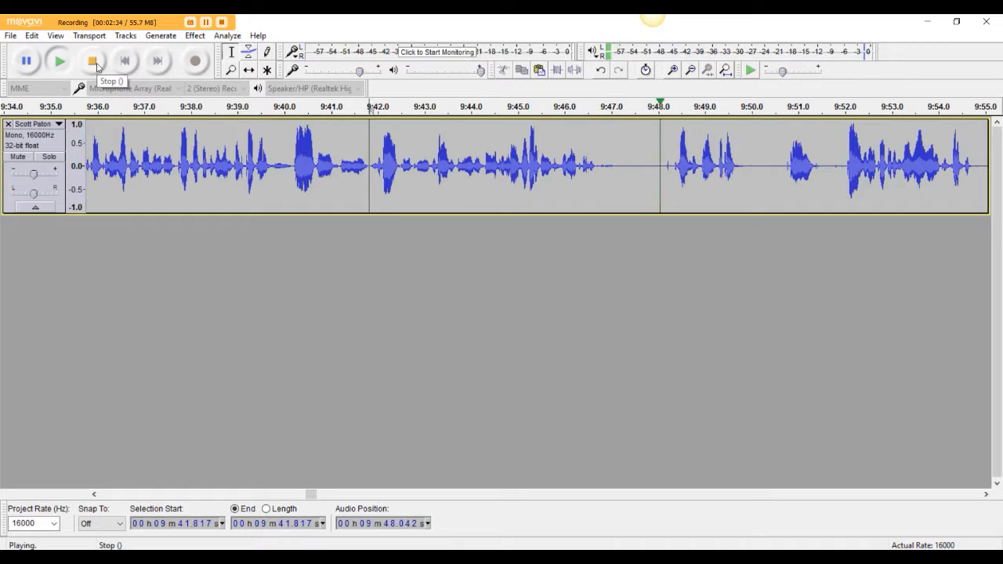
{"action": "left_click", "coordinate": [94, 64]}
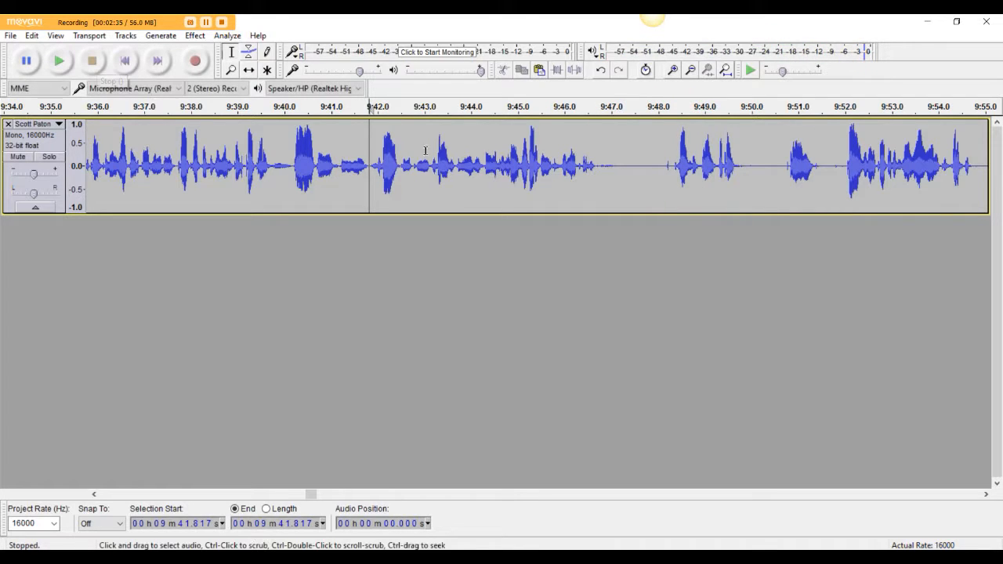
- Play the podcast track from about 9:48.03 and cut the short sound between about 9:48.07 and 9:48.31
{"action": "left_click", "coordinate": [660, 163]}
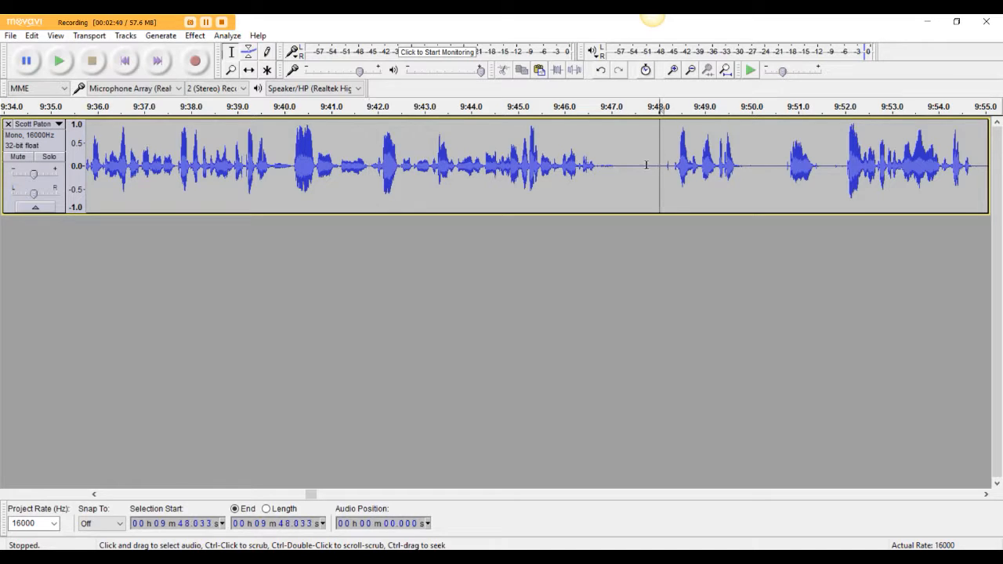
{"action": "left_click", "coordinate": [57, 62]}
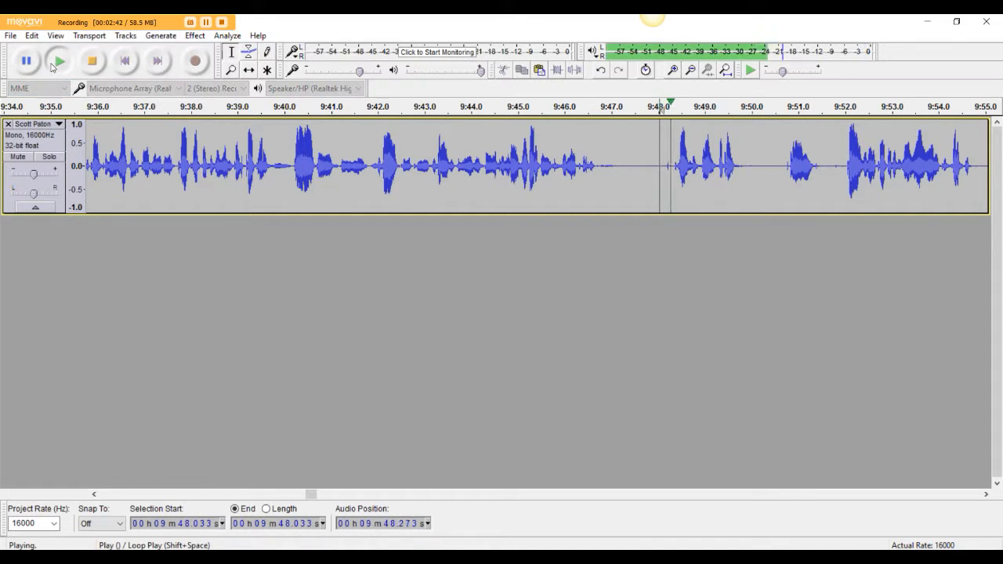
{"action": "left_click", "coordinate": [90, 64]}
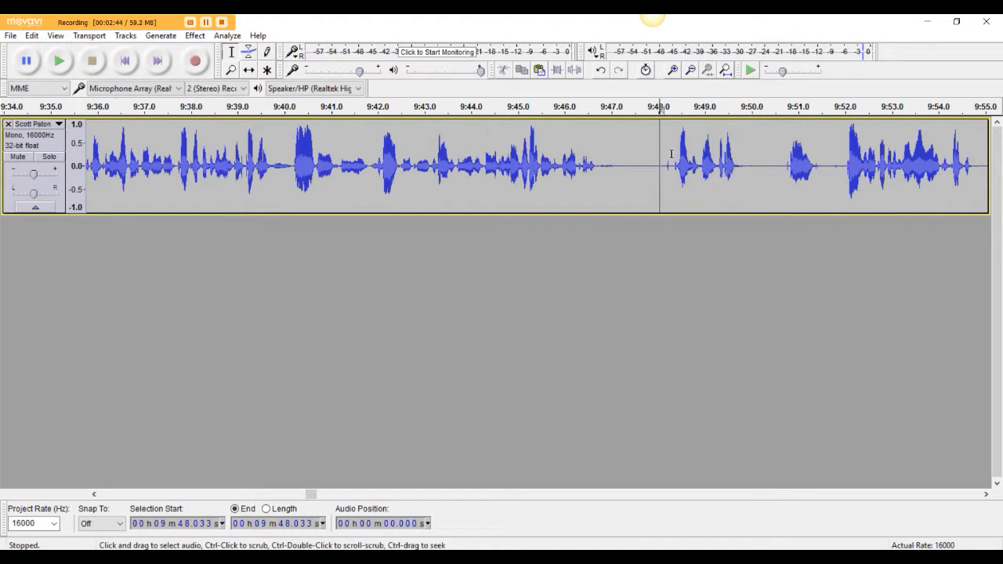
{"action": "left_click_drag", "start_coordinate": [673, 154], "coordinate": [663, 153]}
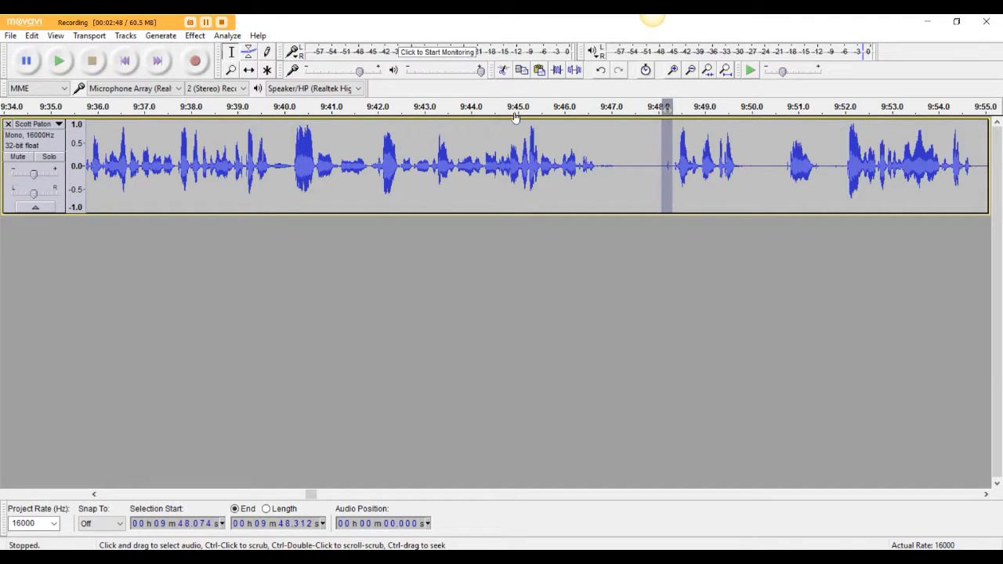
{"action": "left_click", "coordinate": [503, 70]}
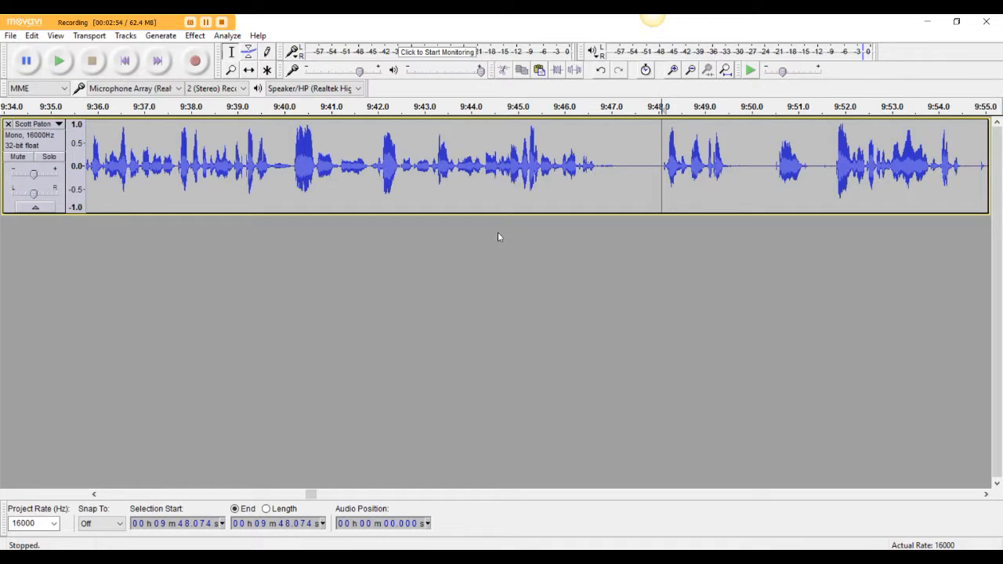
- Record a voice clip about 3.4 s long on a new track from about 9:47, and play it back
{"action": "left_click", "coordinate": [615, 123]}
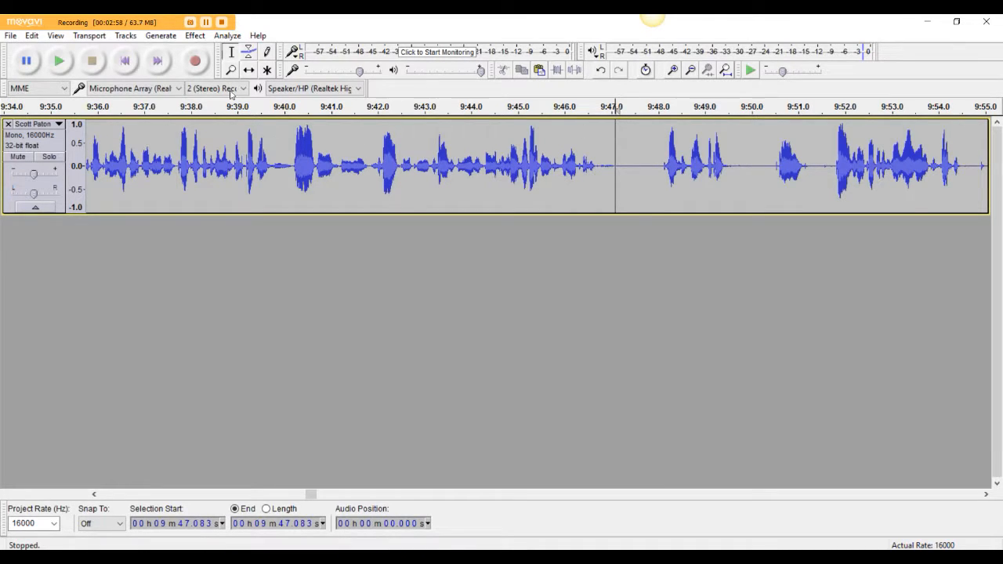
{"action": "left_click", "coordinate": [196, 61]}
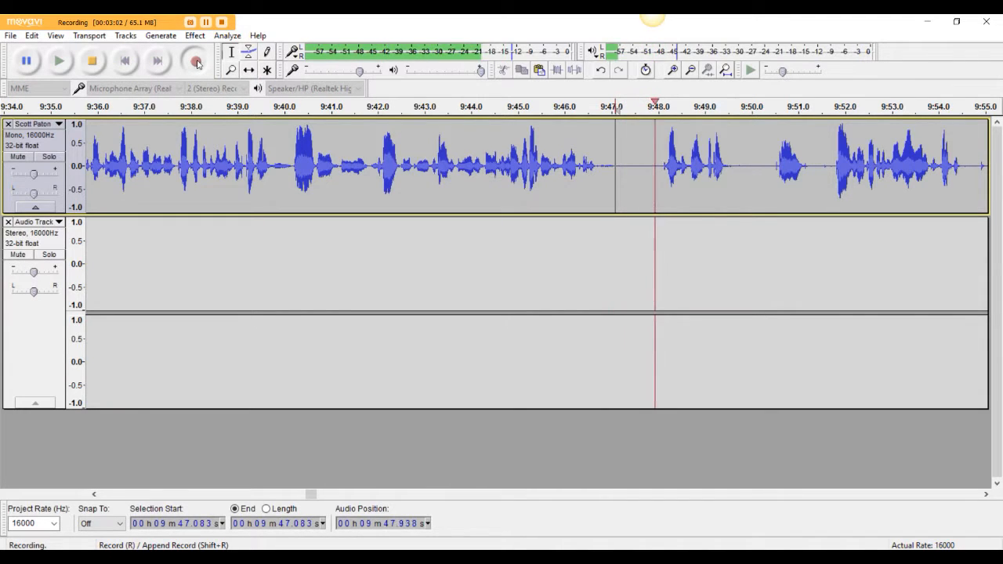
{"action": "left_click", "coordinate": [94, 62]}
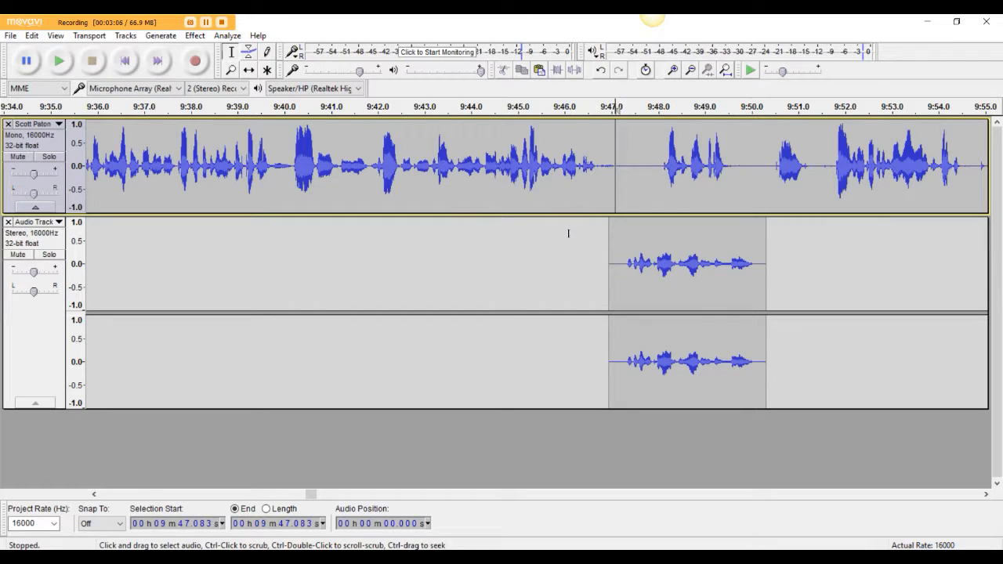
{"action": "left_click", "coordinate": [609, 228]}
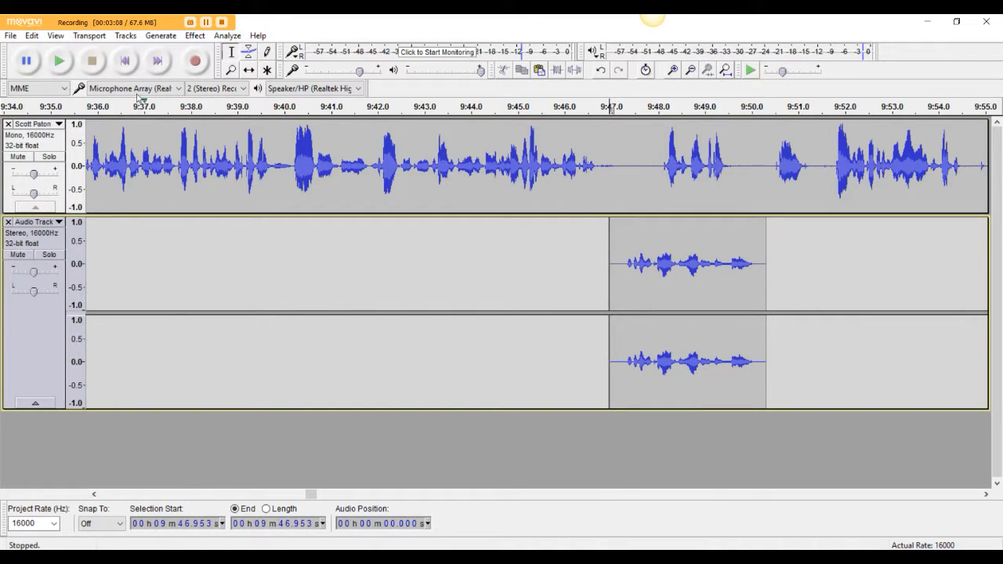
{"action": "left_click", "coordinate": [61, 61]}
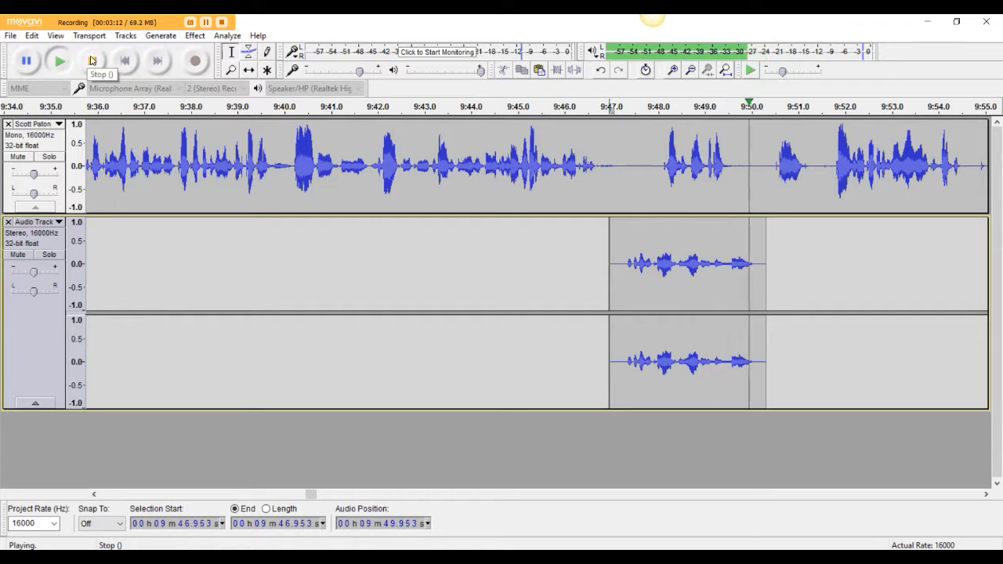
{"action": "left_click", "coordinate": [92, 62]}
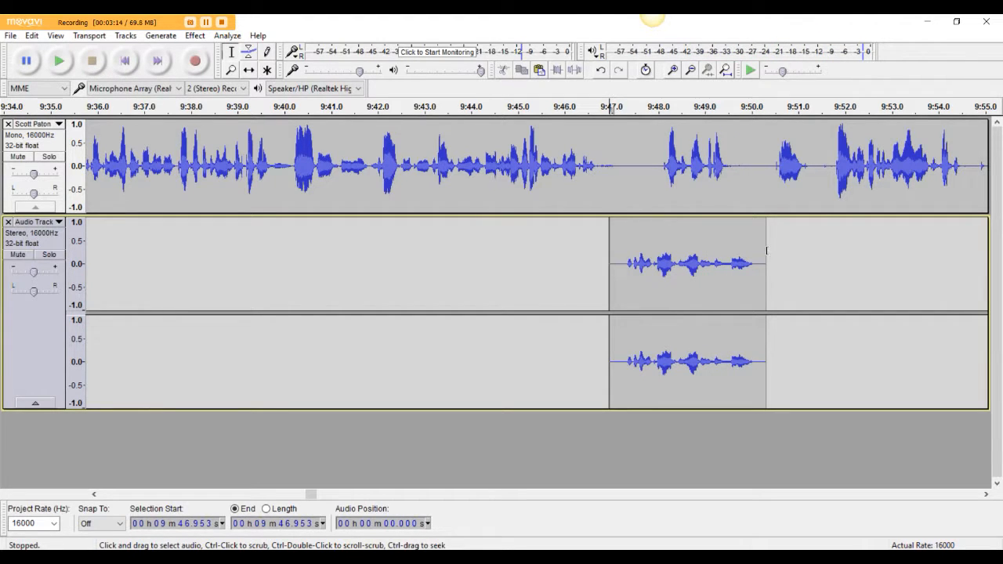
- Select the recorded voice clip from about 9:46.95 to 9:50.3 and split its stereo track to mono
{"action": "left_click_drag", "start_coordinate": [767, 251], "coordinate": [611, 252]}
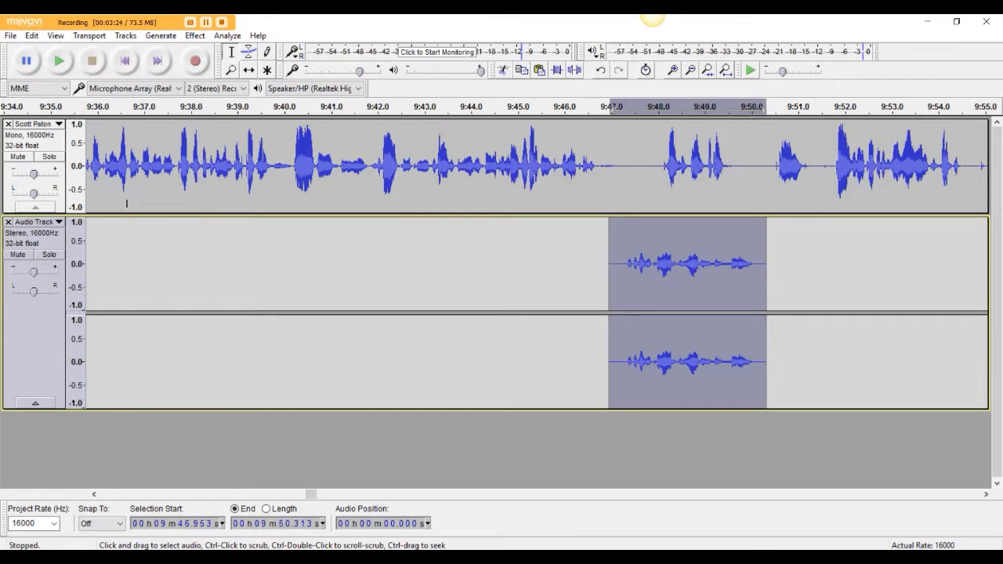
{"action": "left_click", "coordinate": [36, 222]}
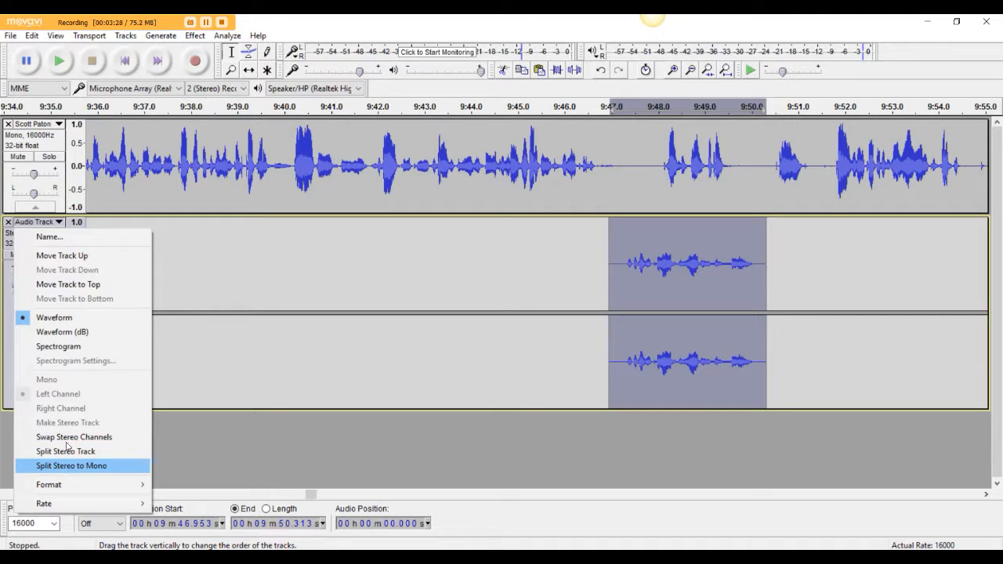
{"action": "left_click", "coordinate": [57, 224]}
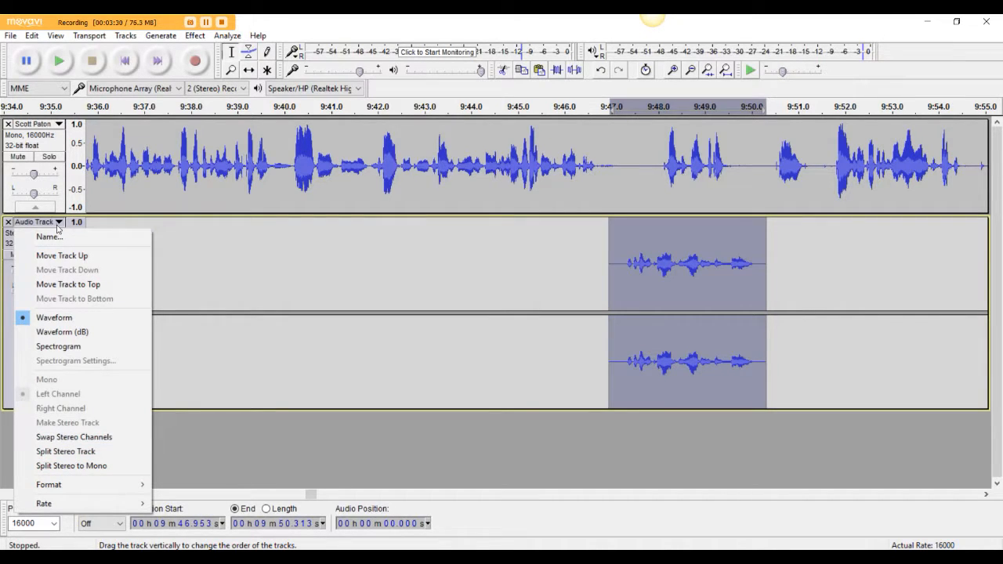
{"action": "left_click", "coordinate": [73, 470]}
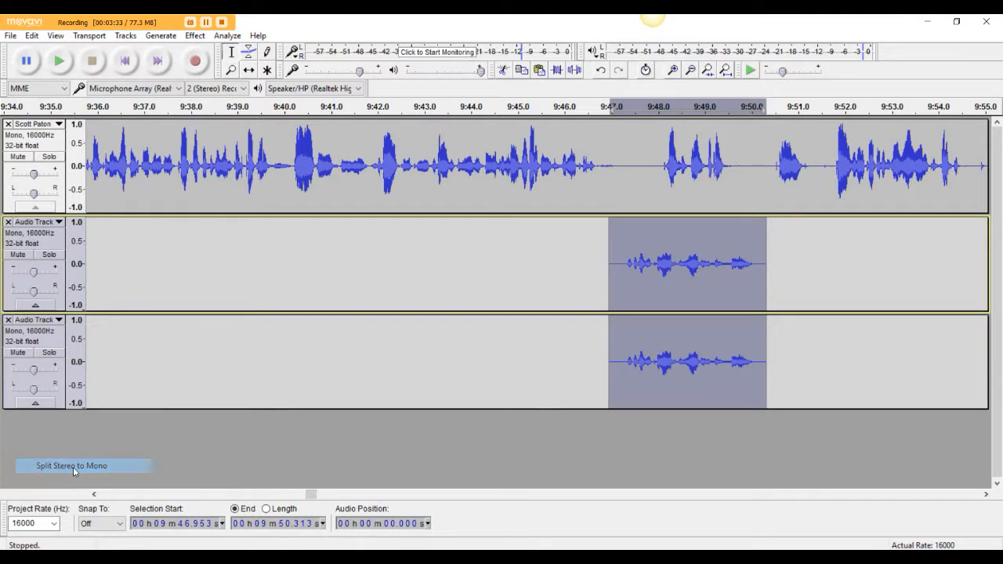
- Copy the voice clip from the upper mono track and paste it into the podcast track at about 9:47.03
{"action": "left_click", "coordinate": [600, 253]}
{"action": "left_click_drag", "start_coordinate": [600, 252], "coordinate": [757, 247]}
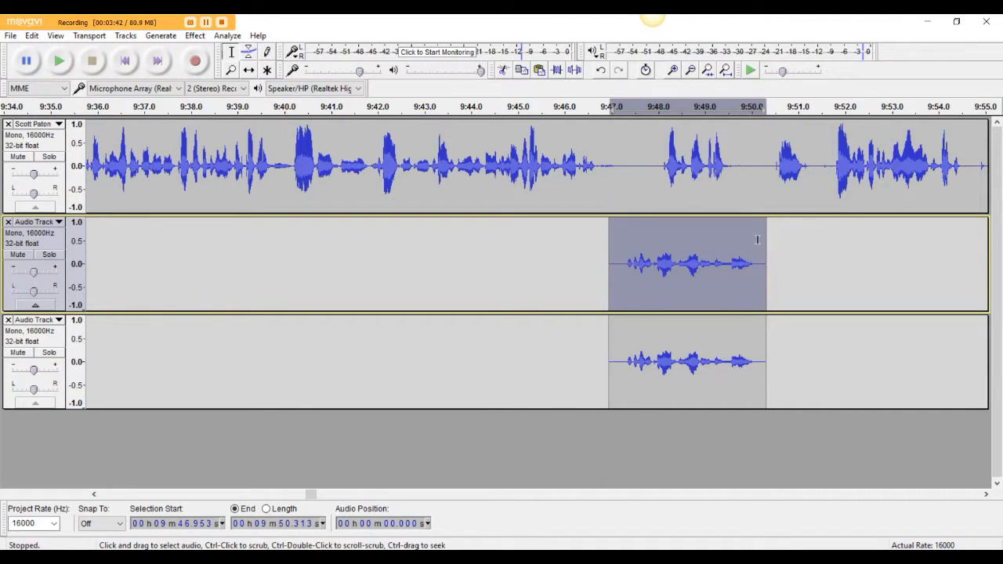
{"action": "left_click", "coordinate": [33, 37]}
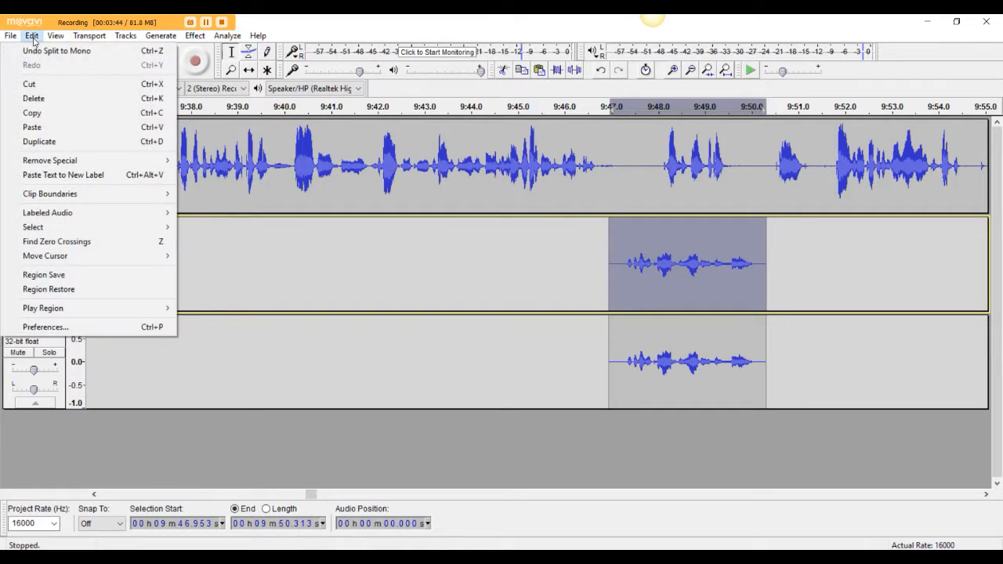
{"action": "left_click", "coordinate": [33, 113]}
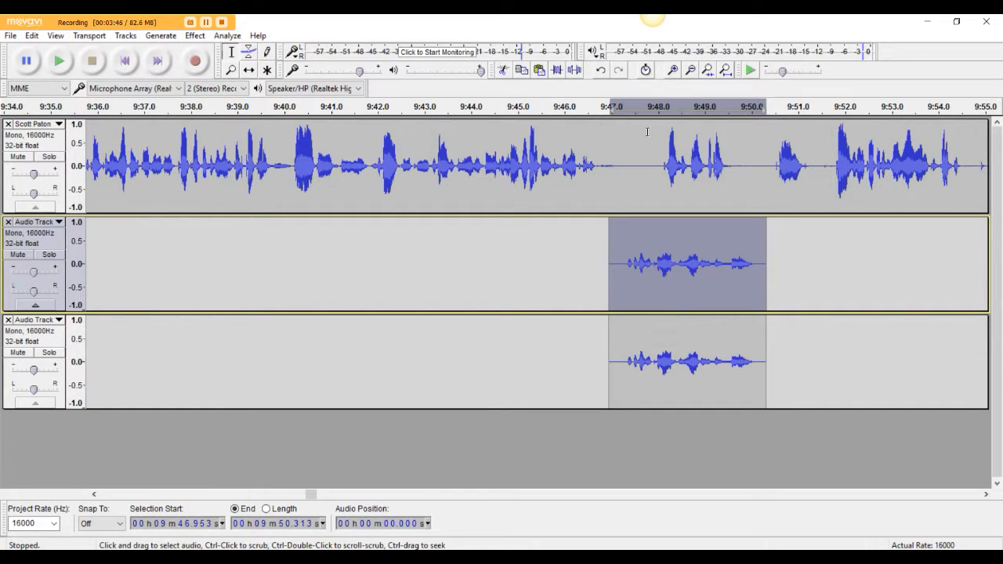
{"action": "left_click", "coordinate": [612, 129]}
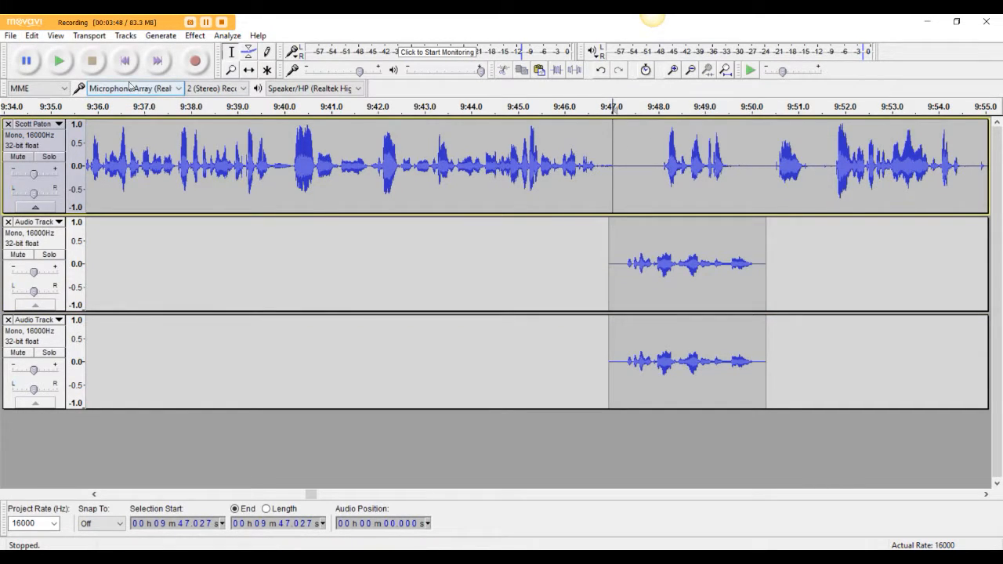
{"action": "left_click", "coordinate": [32, 36]}
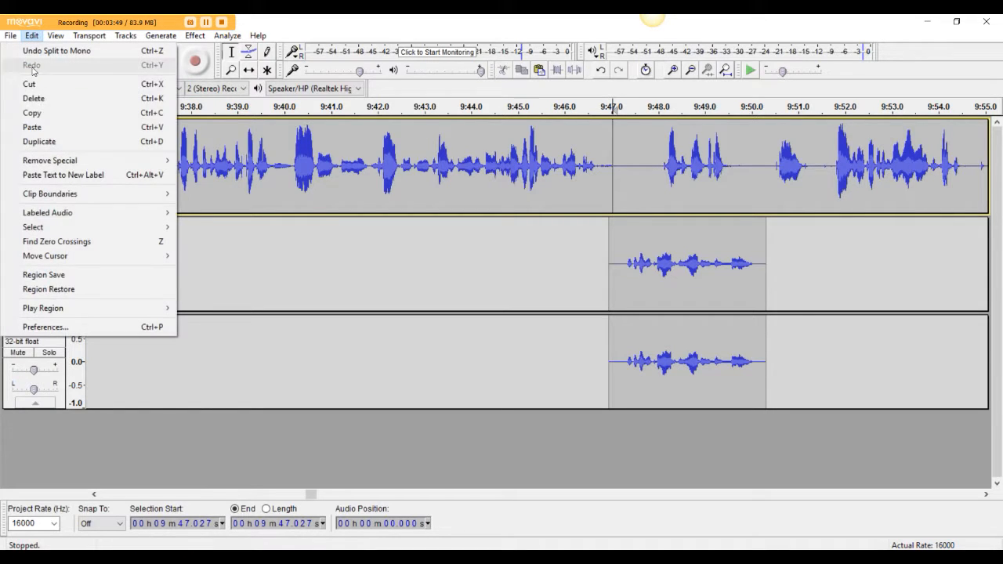
{"action": "left_click", "coordinate": [32, 128]}
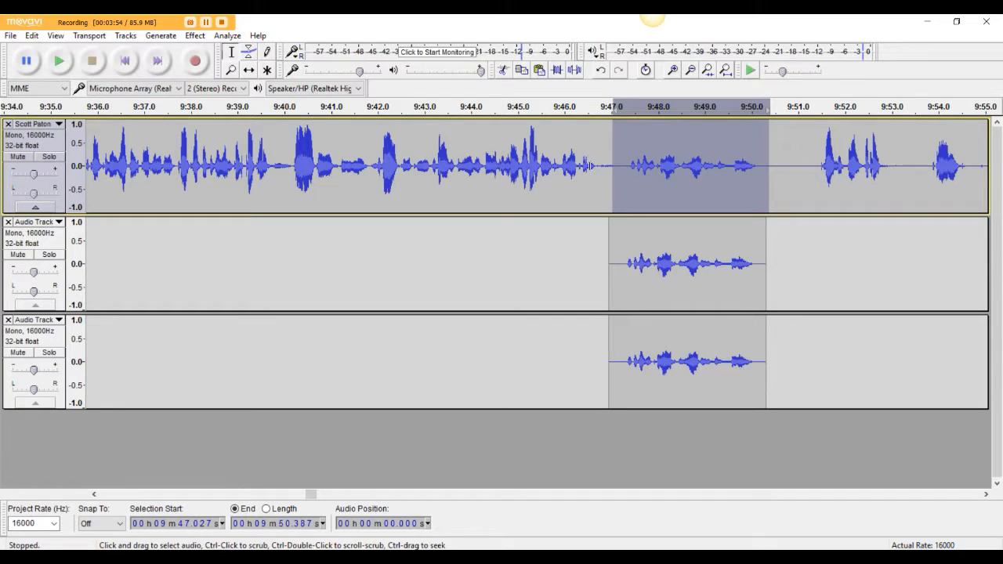
- Play the podcast from about 9:46.8 through the pasted voice clip
{"action": "left_click", "coordinate": [600, 149]}
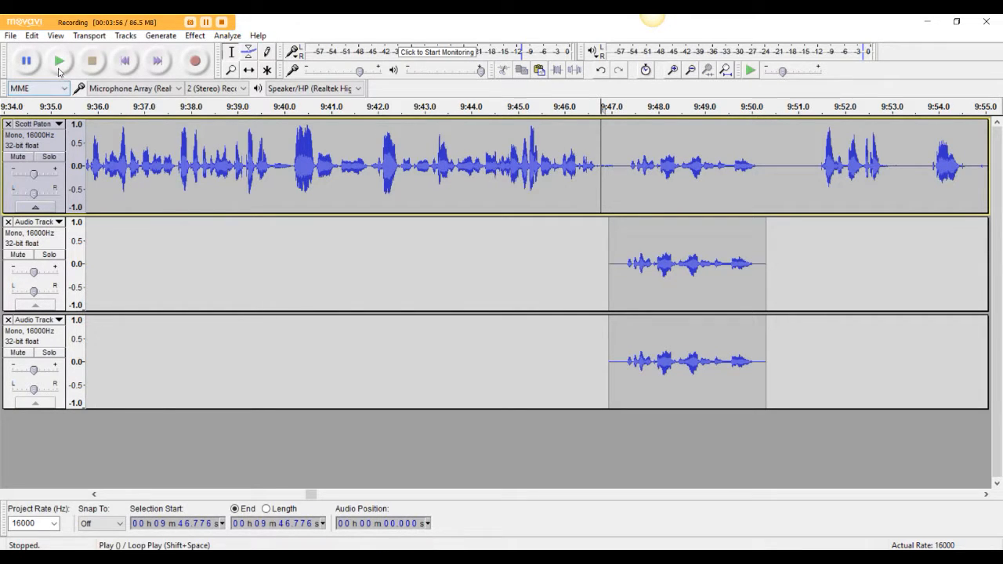
{"action": "left_click", "coordinate": [59, 69]}
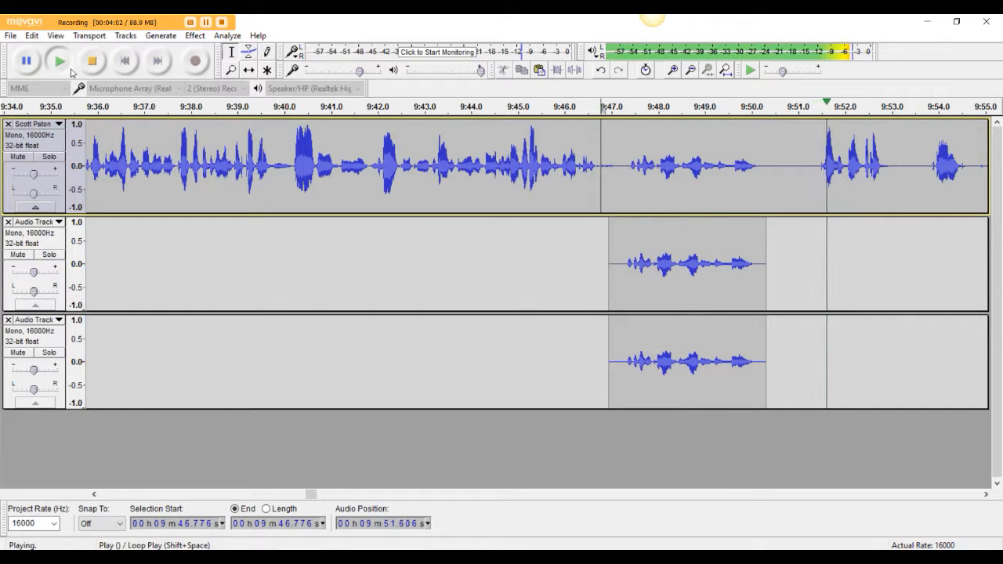
{"action": "left_click", "coordinate": [94, 62]}
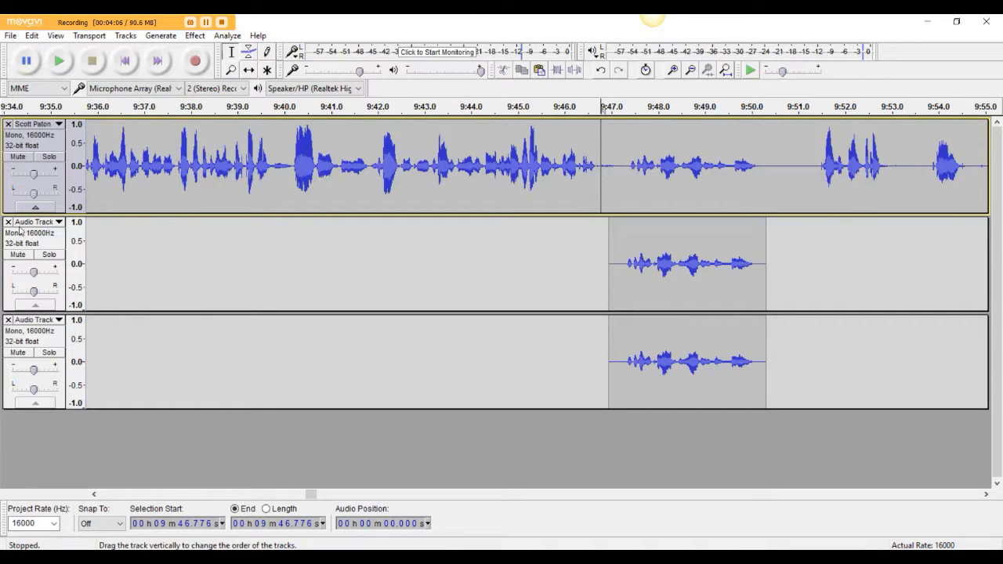
- Undo the paste into the podcast track and remove both mono voice clip tracks
{"action": "left_click", "coordinate": [31, 35]}
{"action": "left_click", "coordinate": [33, 51]}
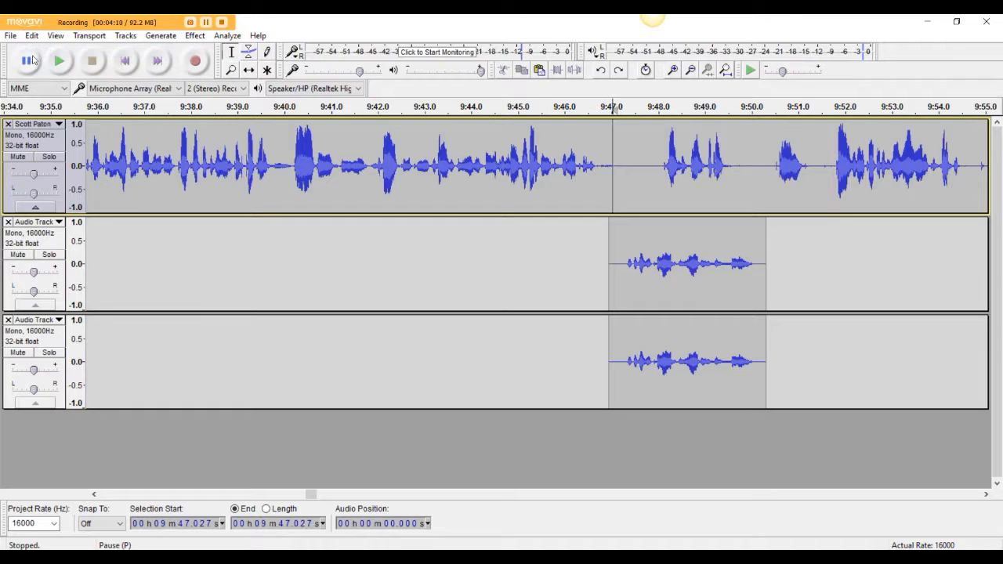
{"action": "left_click", "coordinate": [8, 222]}
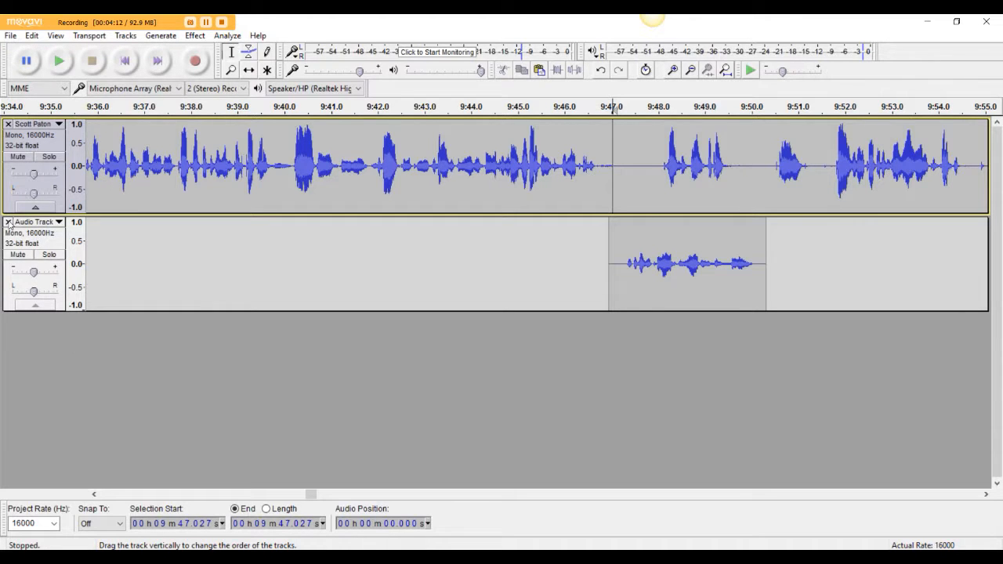
{"action": "left_click", "coordinate": [8, 222]}
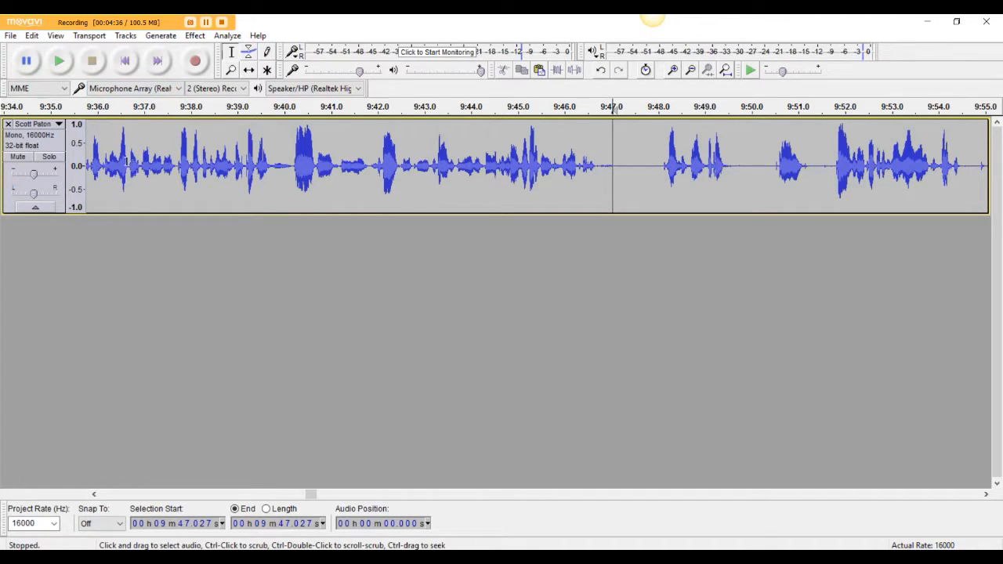
- View the beginning and end of the podcast track, finishing back at its start
{"action": "left_click", "coordinate": [125, 60]}
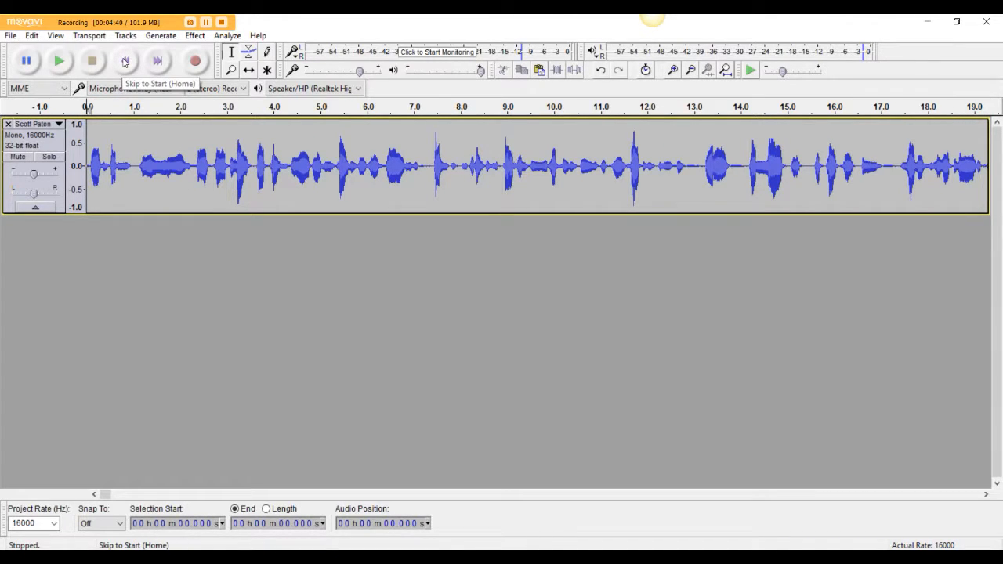
{"action": "left_click", "coordinate": [158, 61]}
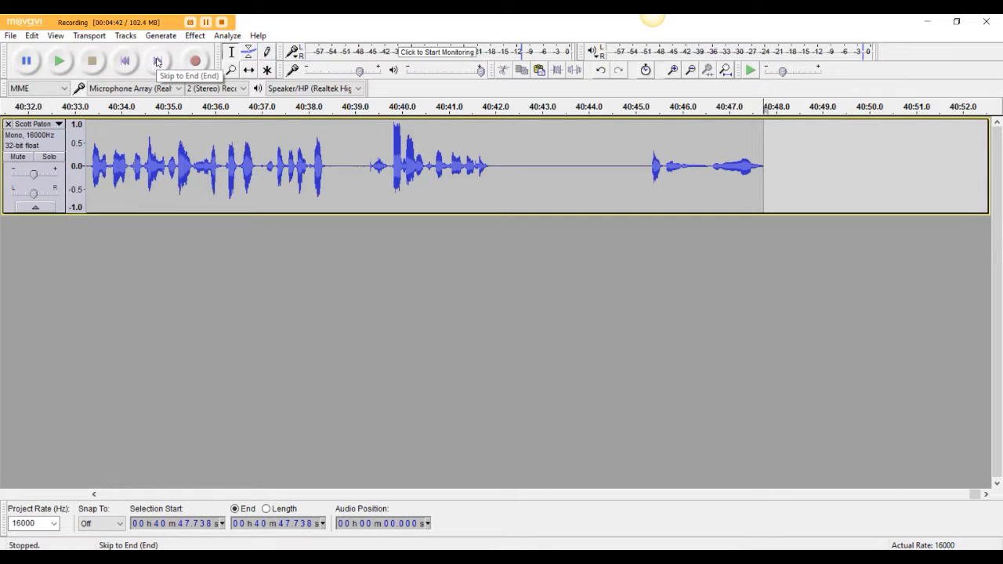
{"action": "left_click", "coordinate": [125, 62]}
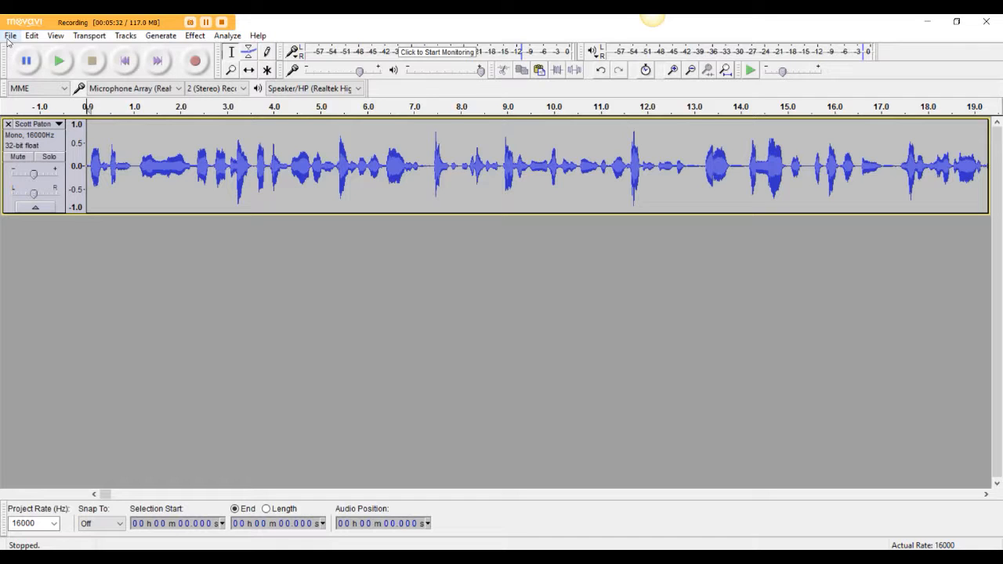
- Open the audio files "empowerment intro" and "empowerment extro" from the Podcasts folder
{"action": "left_click", "coordinate": [10, 36]}
{"action": "left_click", "coordinate": [35, 64]}
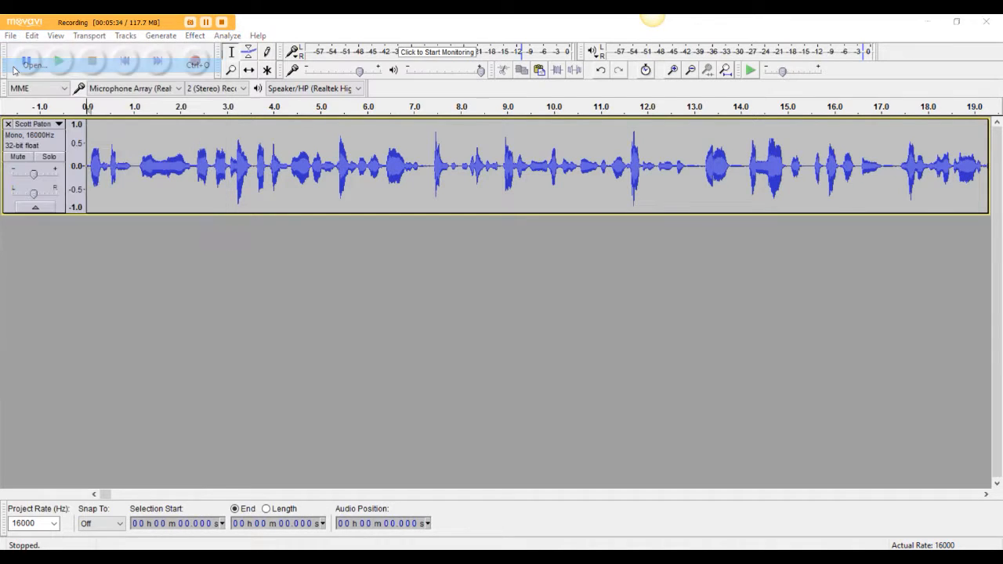
{"action": "left_click_drag", "start_coordinate": [839, 194], "coordinate": [840, 386]}
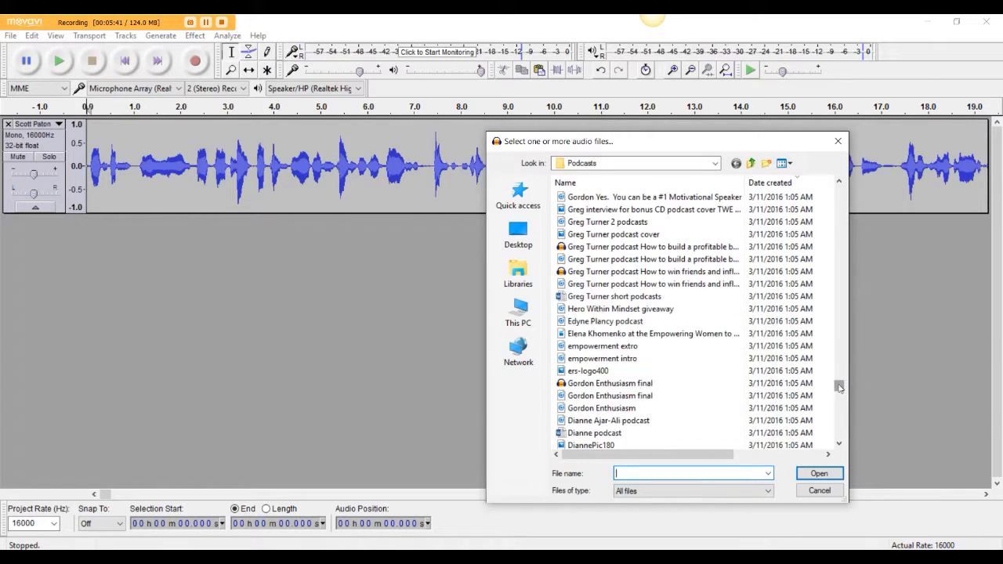
{"action": "left_click", "coordinate": [646, 350]}
{"action": "key", "text": "shift+Down"}
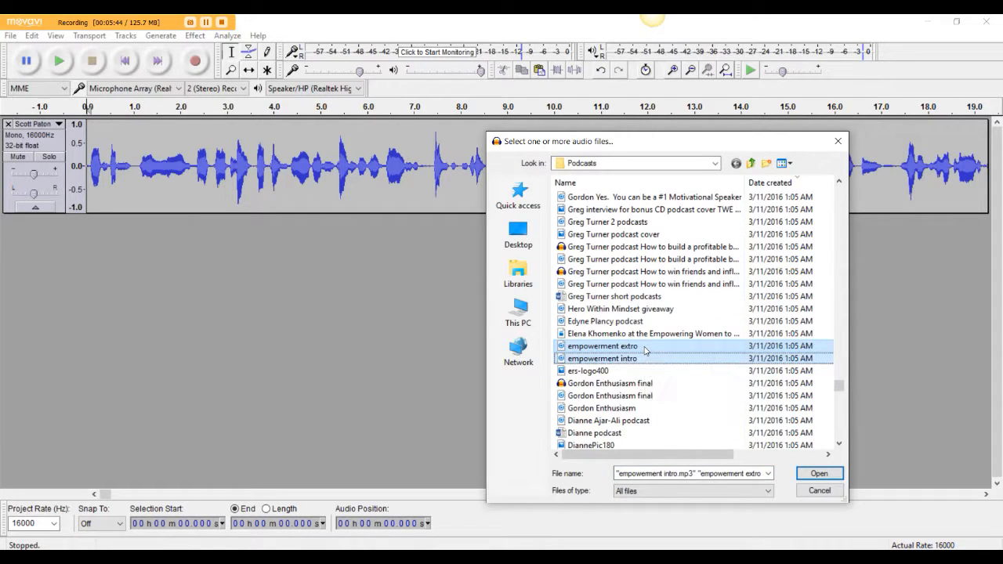
{"action": "key", "text": "Return"}
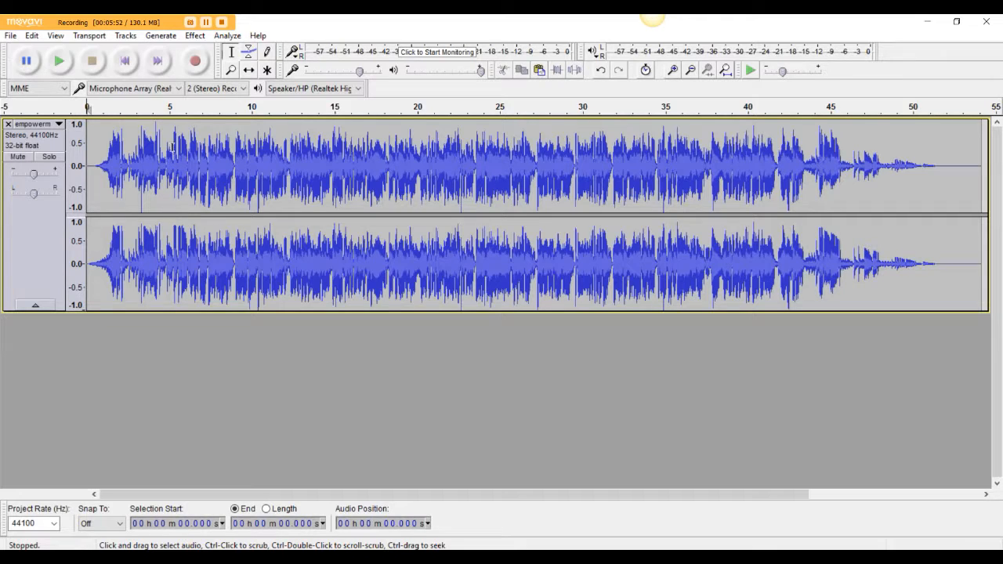
- Play the opened stereo empowerment track from its start, stopping partway through
{"action": "left_click", "coordinate": [56, 24]}
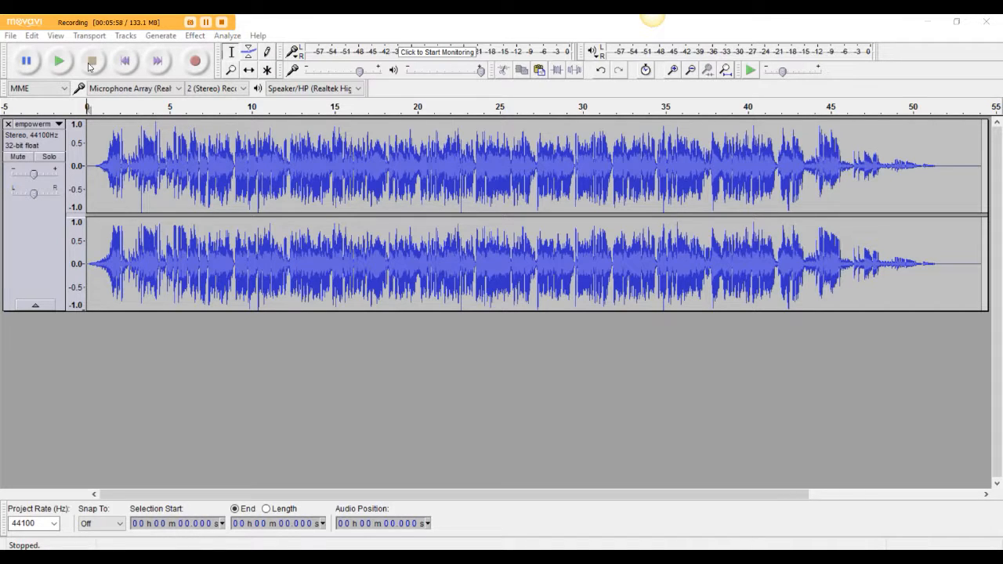
{"action": "left_click", "coordinate": [55, 61]}
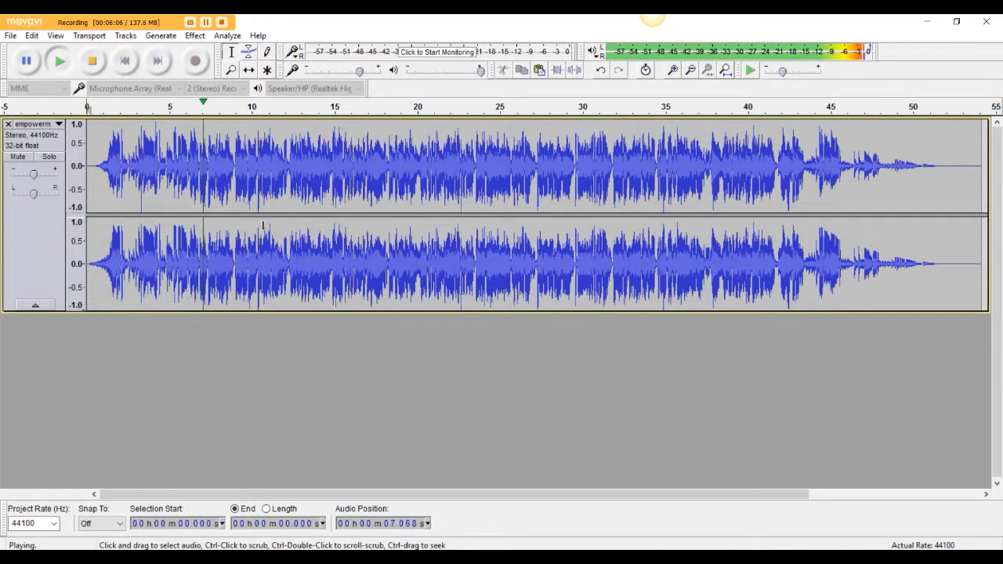
{"action": "left_click", "coordinate": [92, 61]}
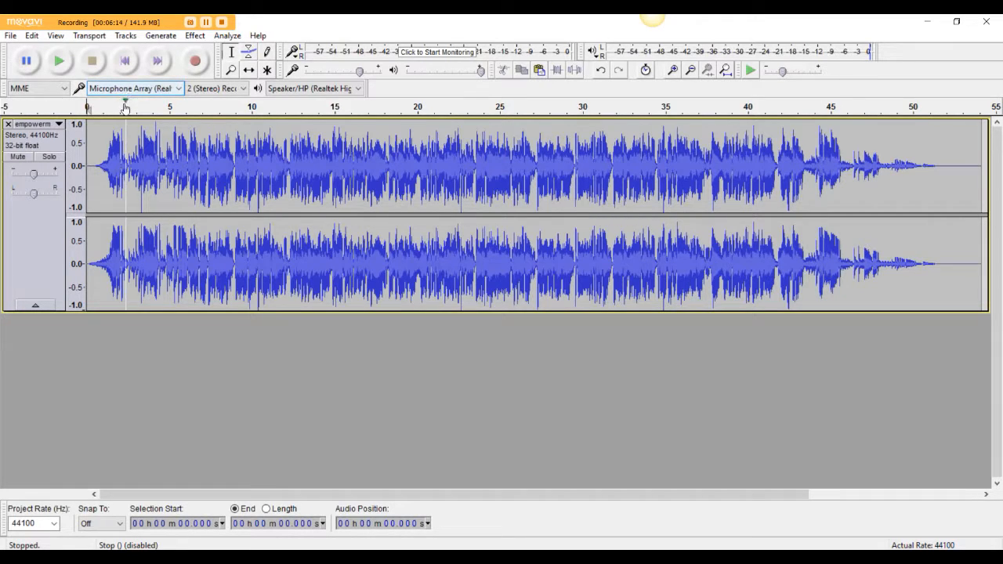
- Split the stereo empowerment track into two mono tracks
{"action": "left_click", "coordinate": [58, 125]}
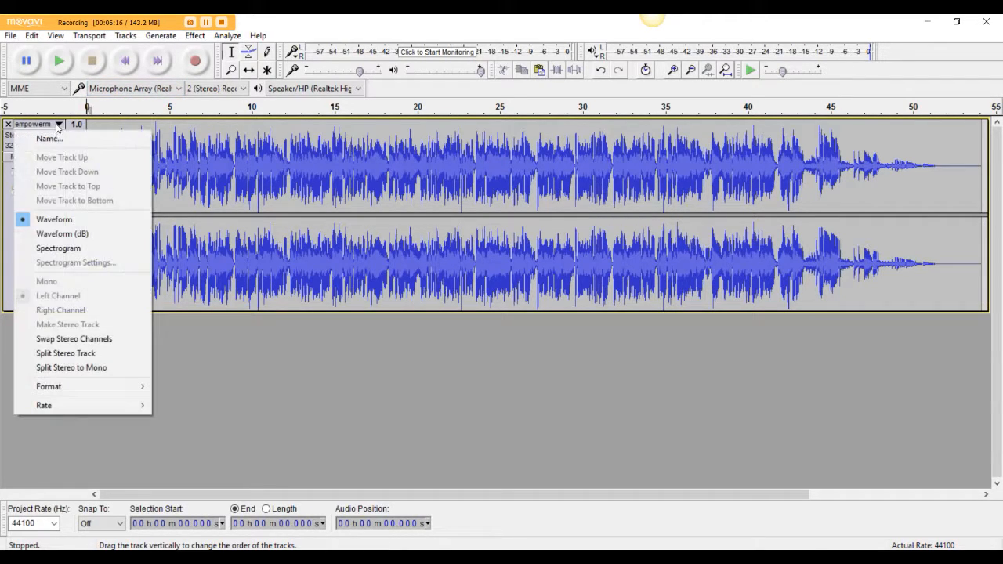
{"action": "left_click", "coordinate": [51, 368]}
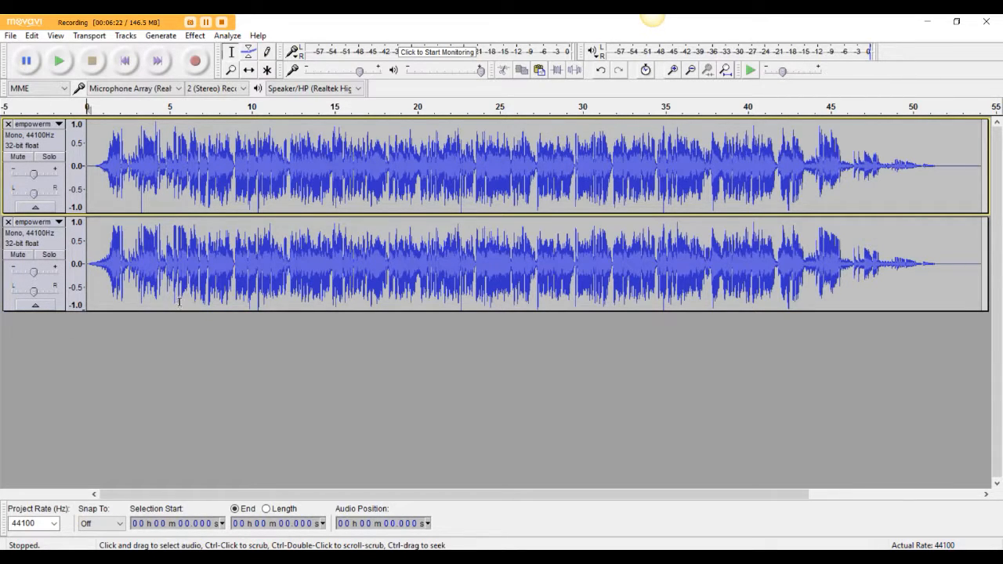
{"action": "left_click", "coordinate": [56, 126]}
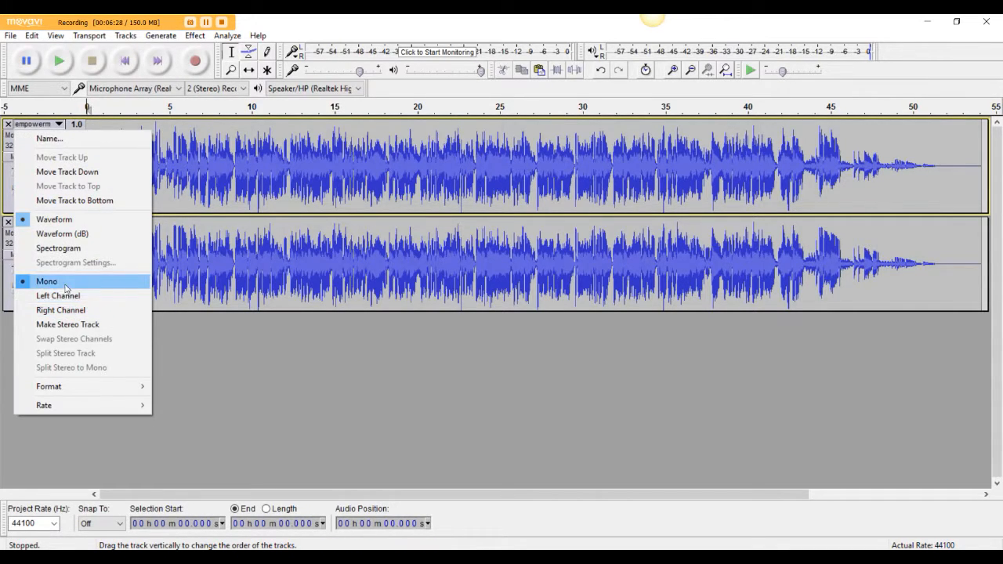
{"action": "left_click", "coordinate": [50, 127]}
{"action": "left_click", "coordinate": [50, 127]}
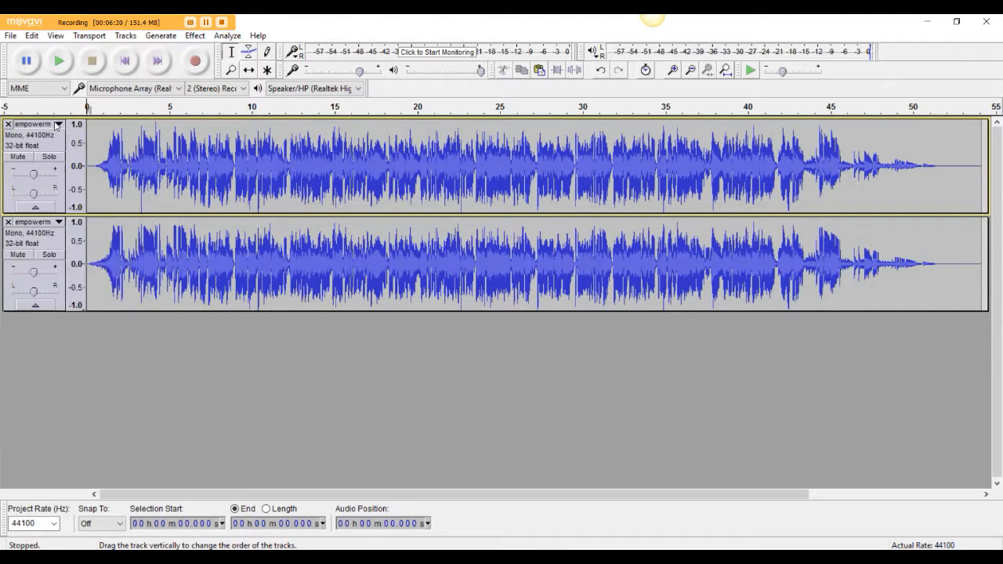
- Select both mono empowerment tracks from 0 to 54.126 s, copy the audio, and switch to the podcast project window
{"action": "left_click", "coordinate": [57, 36]}
{"action": "left_click", "coordinate": [56, 36]}
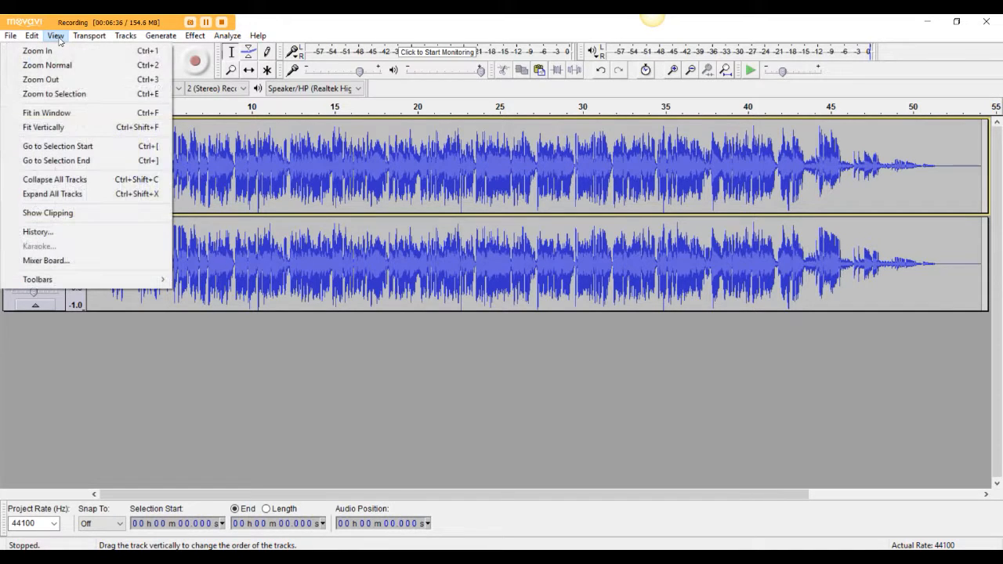
{"action": "left_click", "coordinate": [63, 145]}
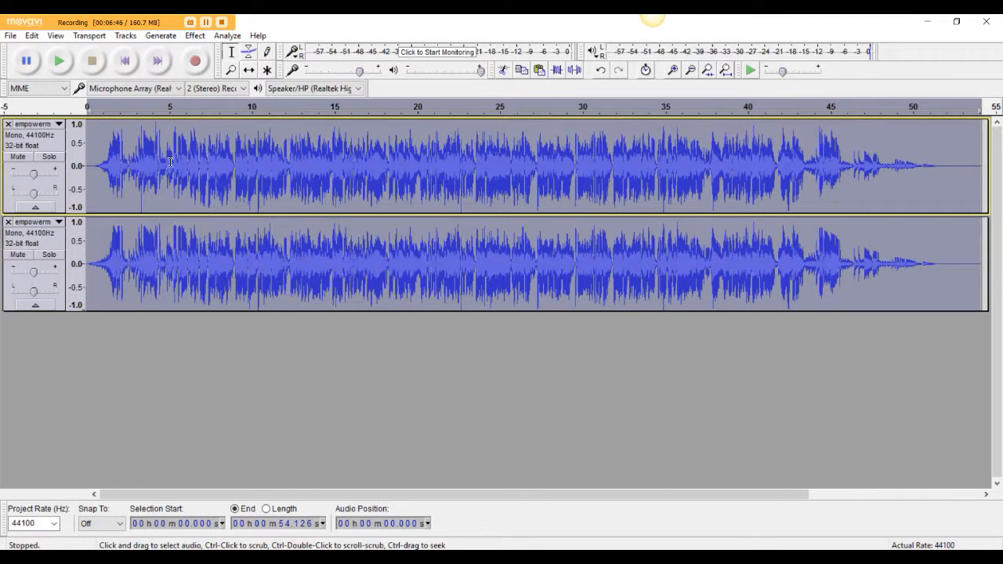
{"action": "left_click", "coordinate": [31, 35]}
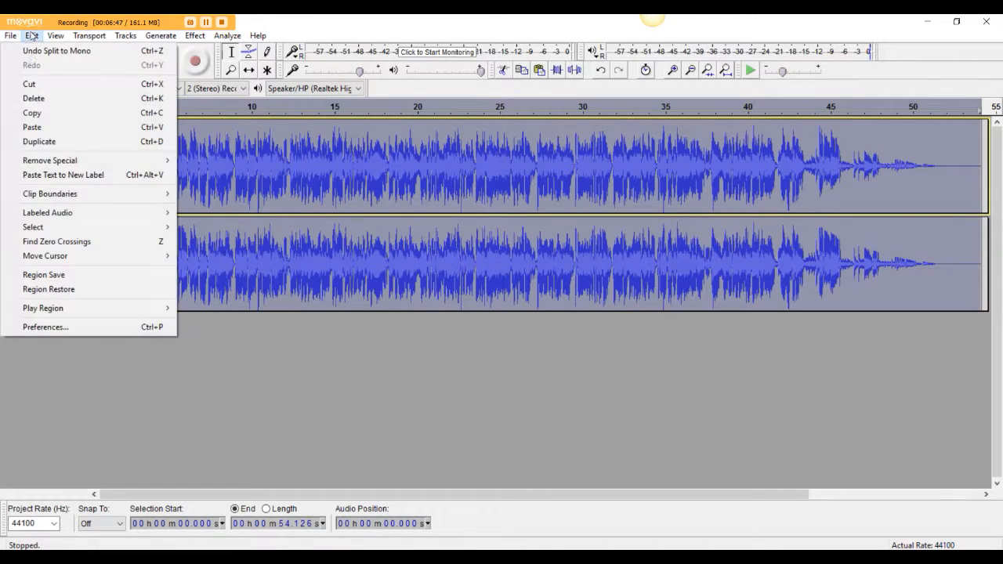
{"action": "left_click", "coordinate": [34, 117]}
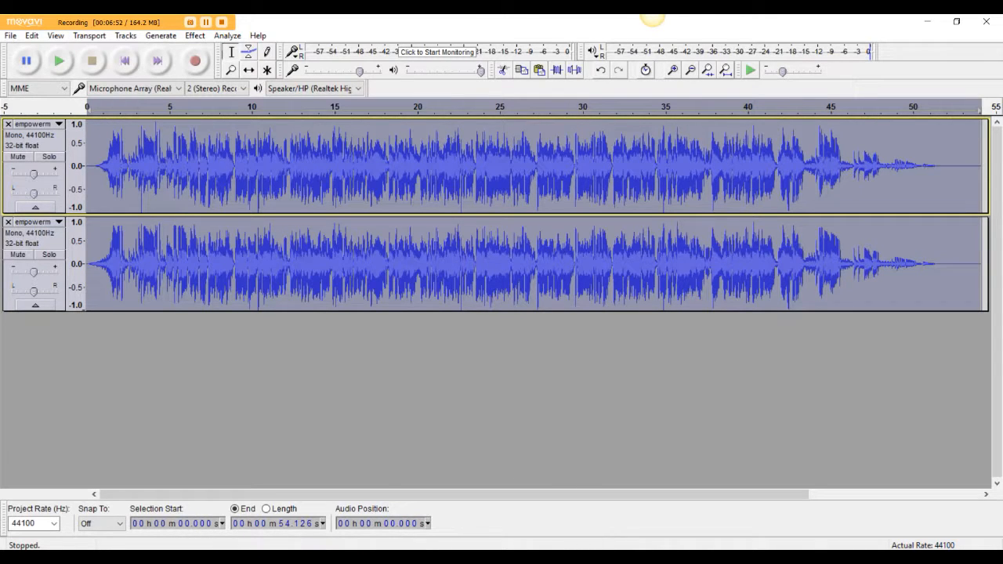
{"action": "left_click", "coordinate": [492, 521]}
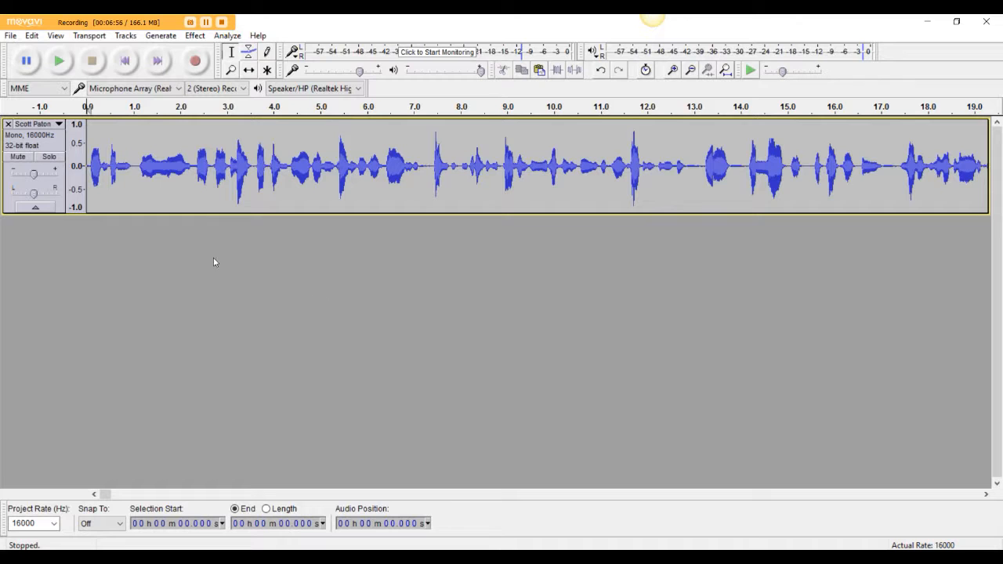
- Paste the copied intro audio at the start of the podcast track and play from about 50.4 s, just before the intro ends
{"action": "left_click", "coordinate": [32, 36]}
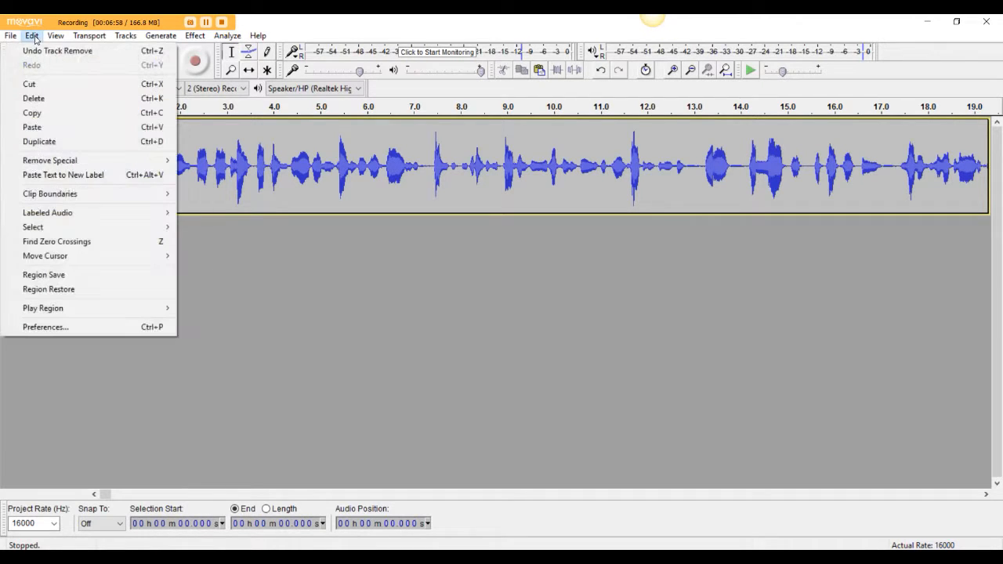
{"action": "left_click", "coordinate": [31, 127]}
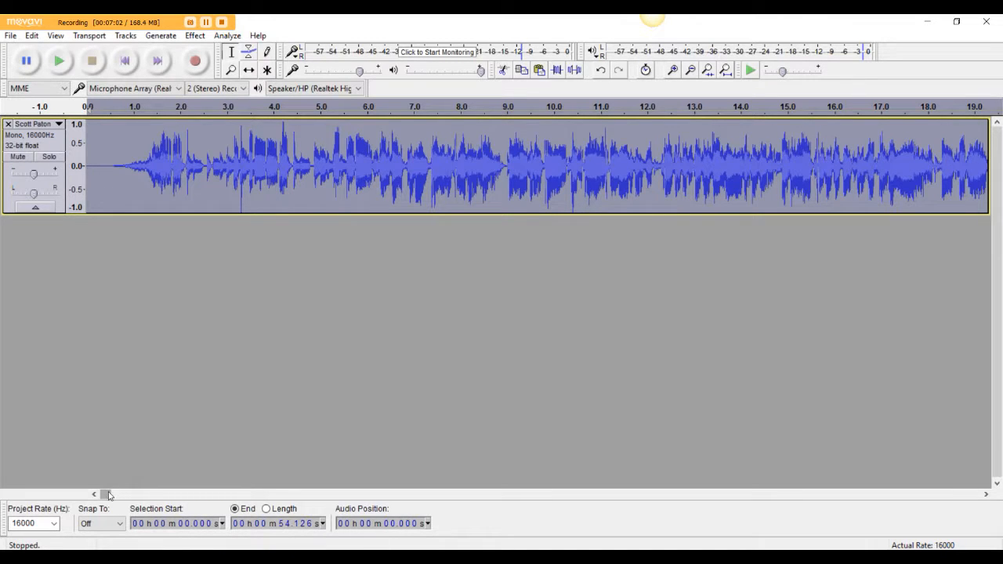
{"action": "left_click_drag", "start_coordinate": [107, 496], "coordinate": [120, 497]}
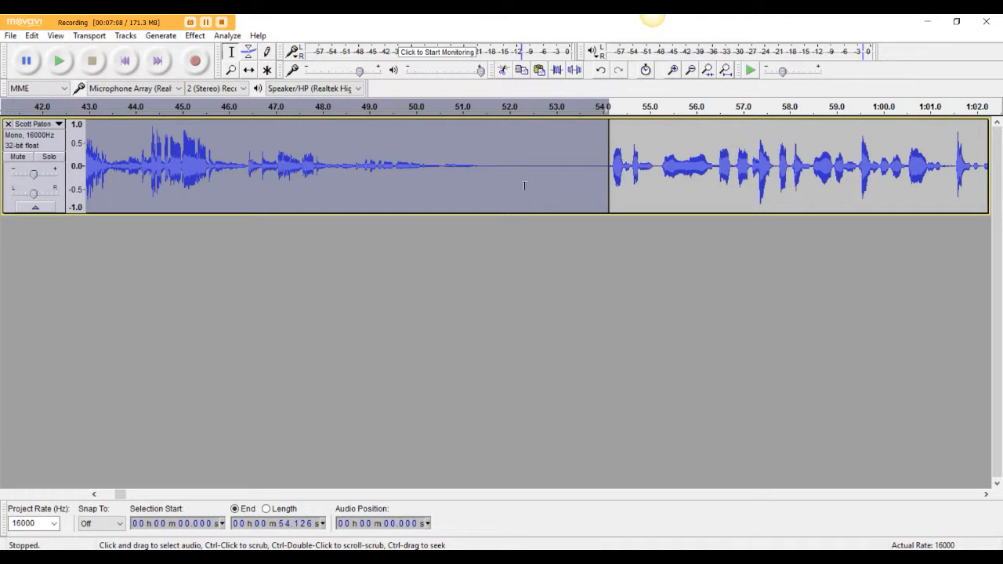
{"action": "left_click", "coordinate": [434, 158]}
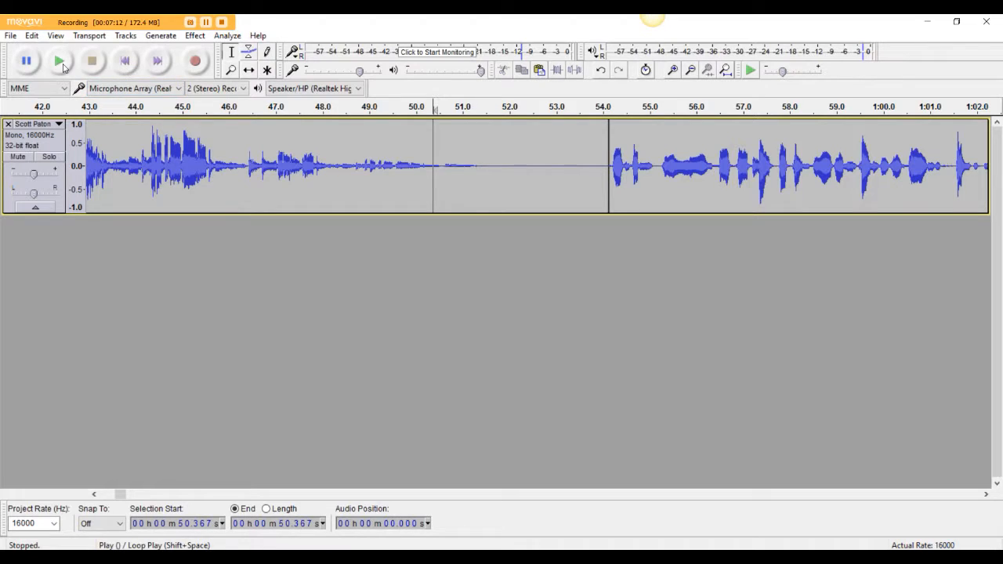
{"action": "left_click", "coordinate": [63, 66]}
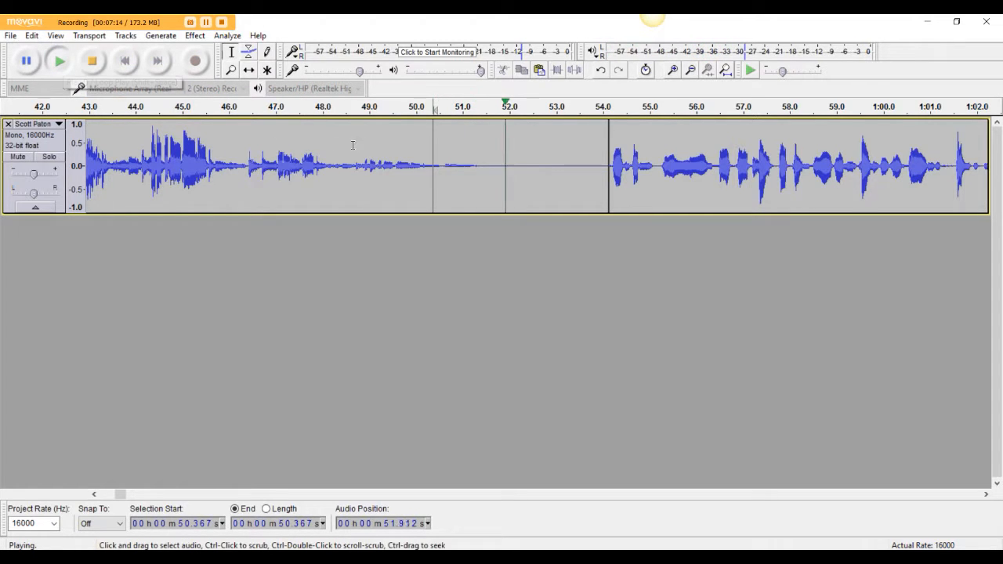
- Stop playback and cut the silent stretch from 51.359 s to 54.180 s between the intro and the podcast speech
{"action": "left_click_drag", "start_coordinate": [479, 155], "coordinate": [610, 152]}
{"action": "left_click", "coordinate": [92, 61]}
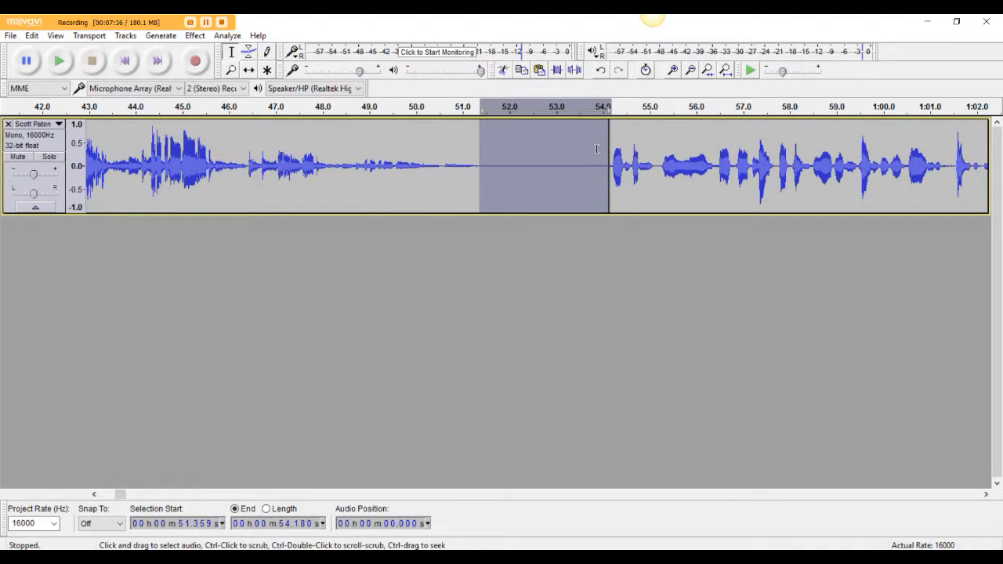
{"action": "left_click", "coordinate": [504, 72]}
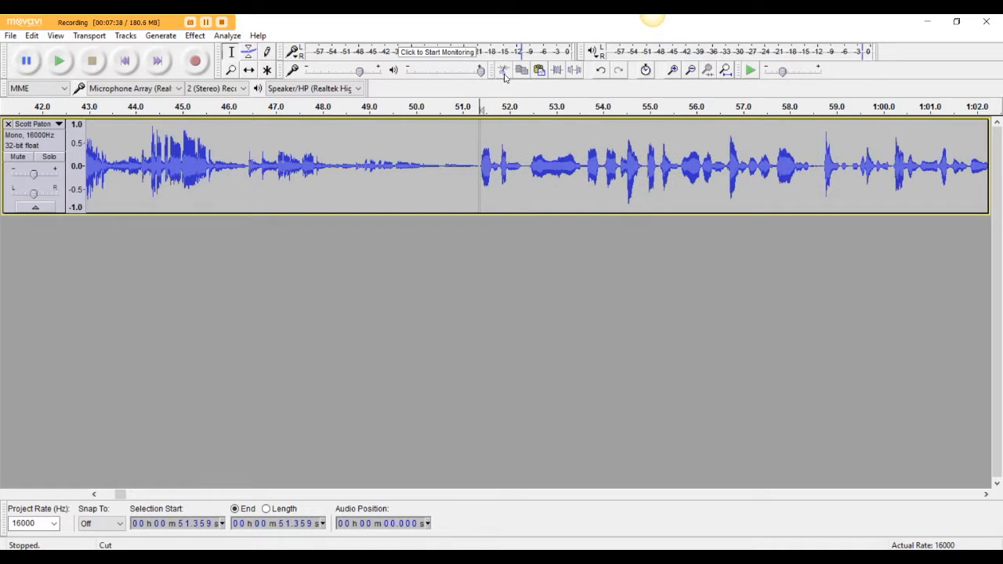
- Play the transition from the intro to the podcast speech, starting at about 50.5 s, and stop once the speech begins
{"action": "left_click", "coordinate": [441, 145]}
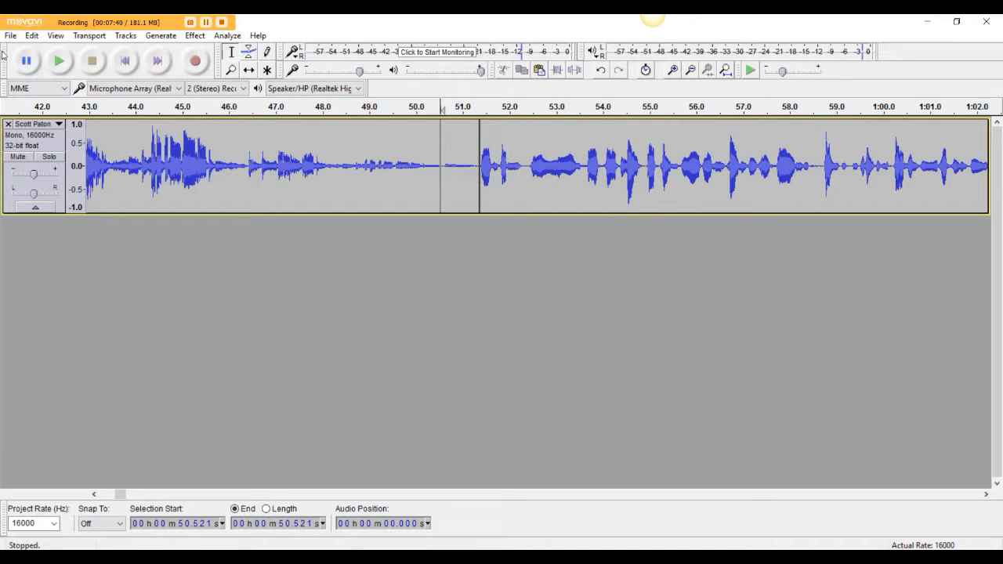
{"action": "left_click", "coordinate": [58, 61]}
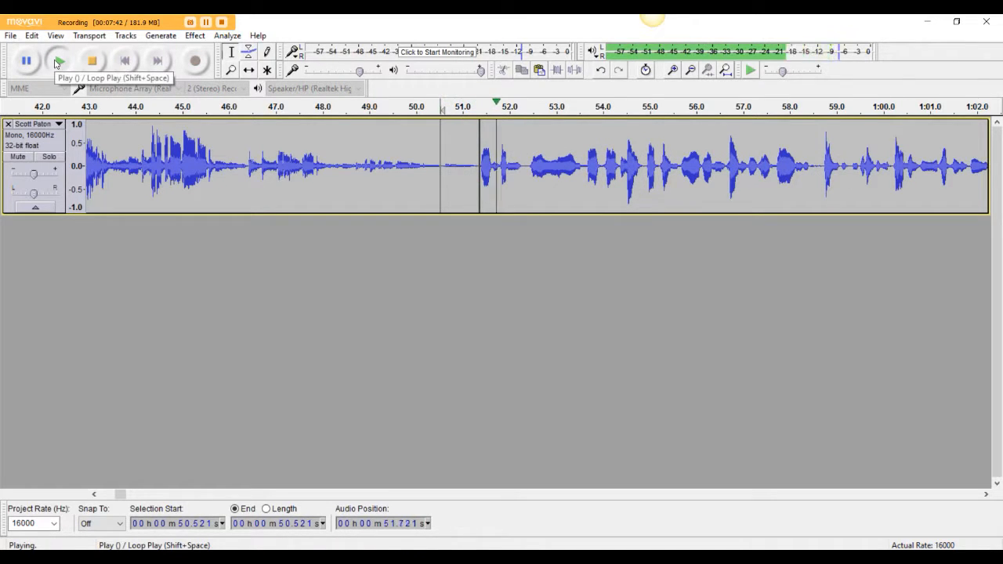
{"action": "left_click", "coordinate": [101, 62]}
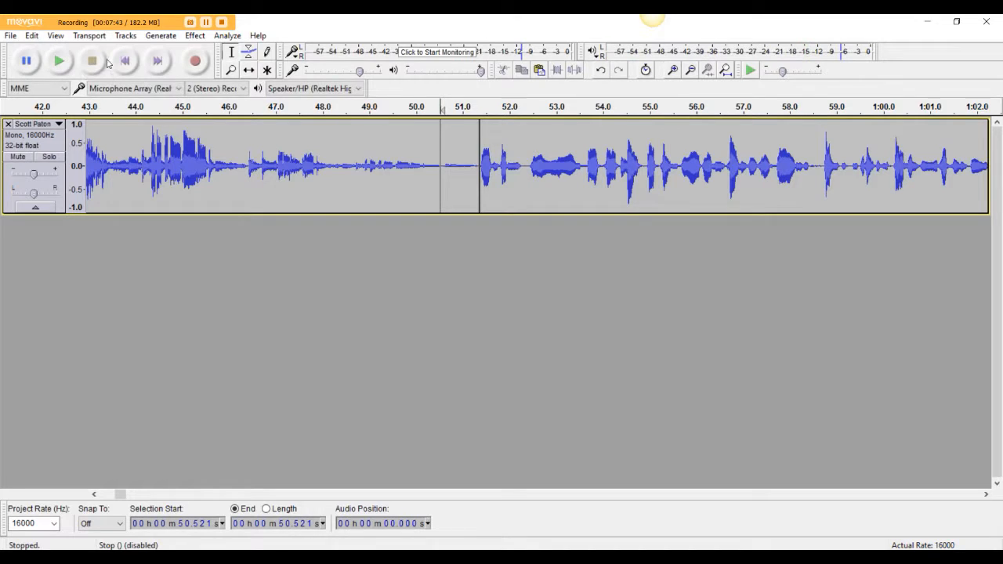
- Place the cursor at the end of the podcast track, then switch to the intro window and close it without saving changes
{"action": "left_click", "coordinate": [159, 61]}
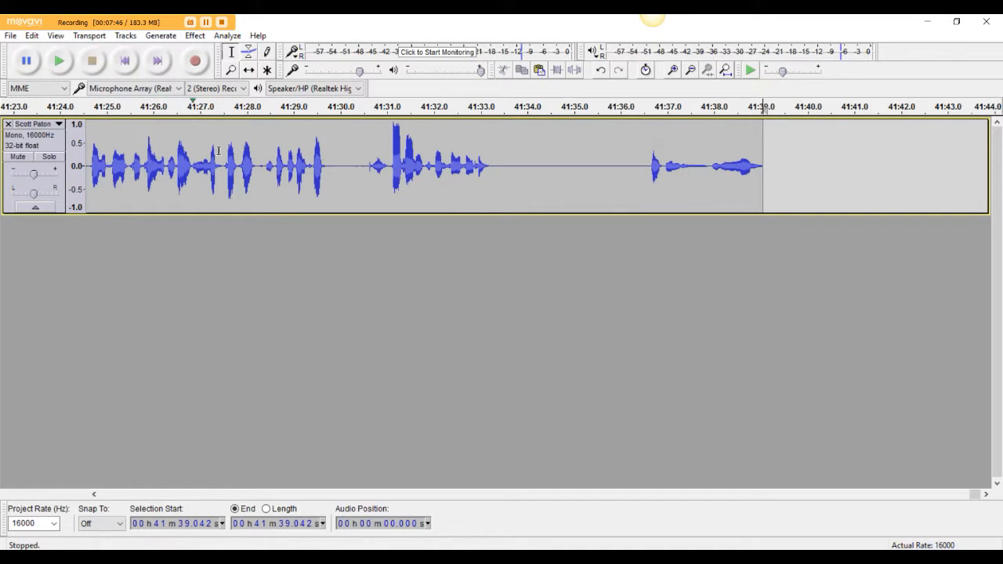
{"action": "mouse_move", "coordinate": [596, 560]}
{"action": "left_click", "coordinate": [714, 493]}
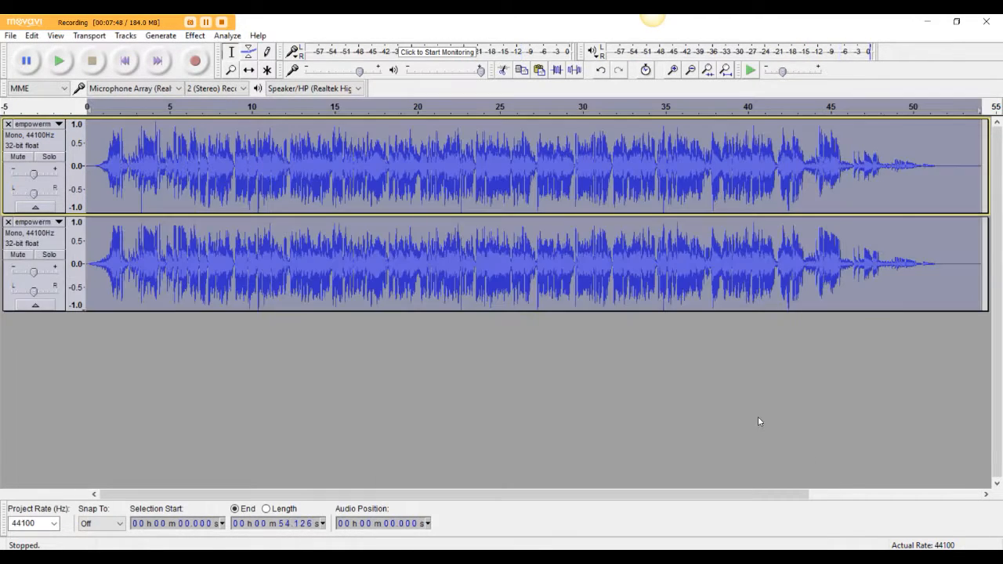
{"action": "left_click", "coordinate": [986, 21]}
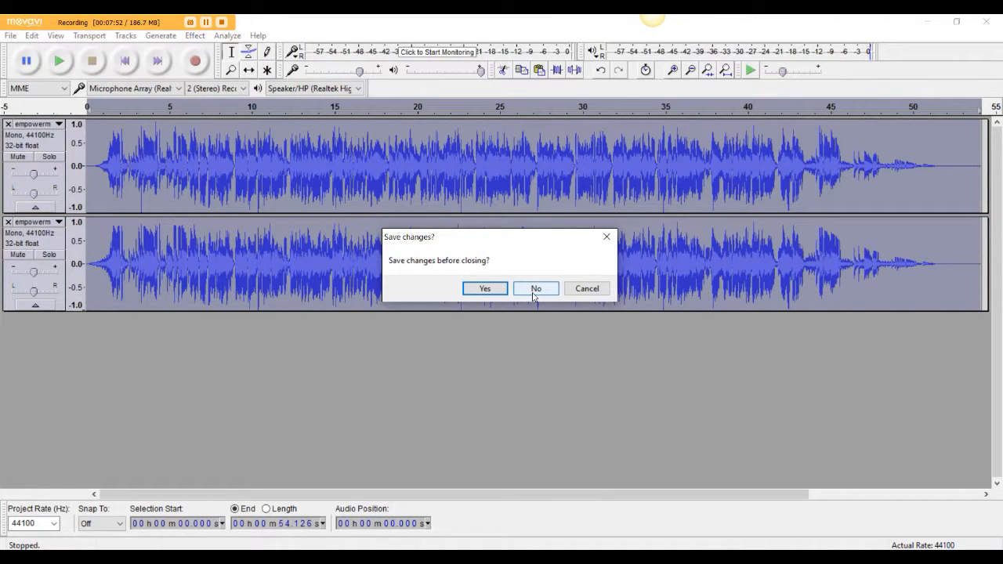
{"action": "left_click", "coordinate": [539, 291]}
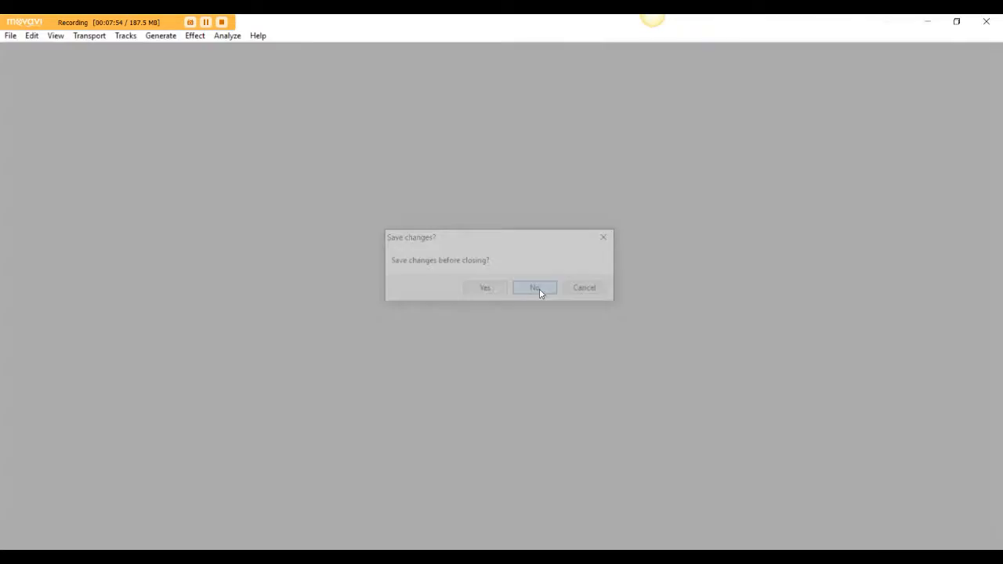
- Switch to the empowerment extro window and split its stereo track into two mono tracks
{"action": "mouse_move", "coordinate": [596, 558]}
{"action": "left_click", "coordinate": [666, 506]}
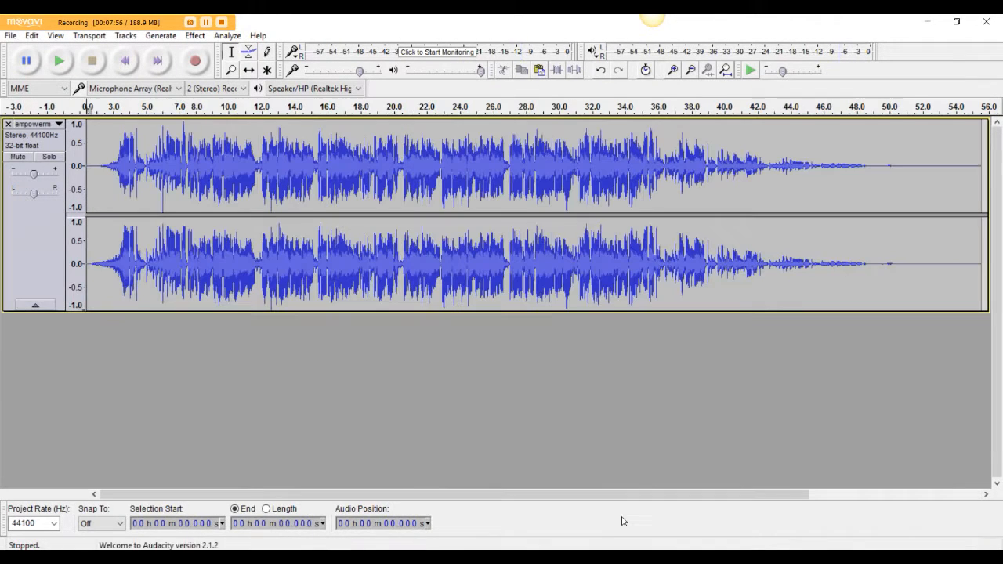
{"action": "left_click", "coordinate": [54, 127]}
{"action": "left_click", "coordinate": [64, 368]}
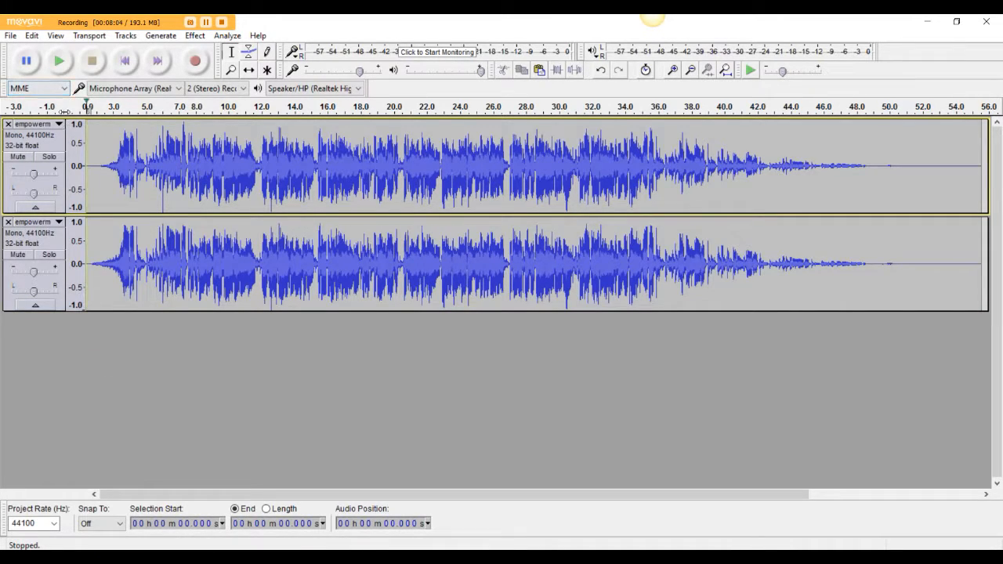
- Select the full length of both mono extro tracks and copy the audio
{"action": "left_click", "coordinate": [55, 36]}
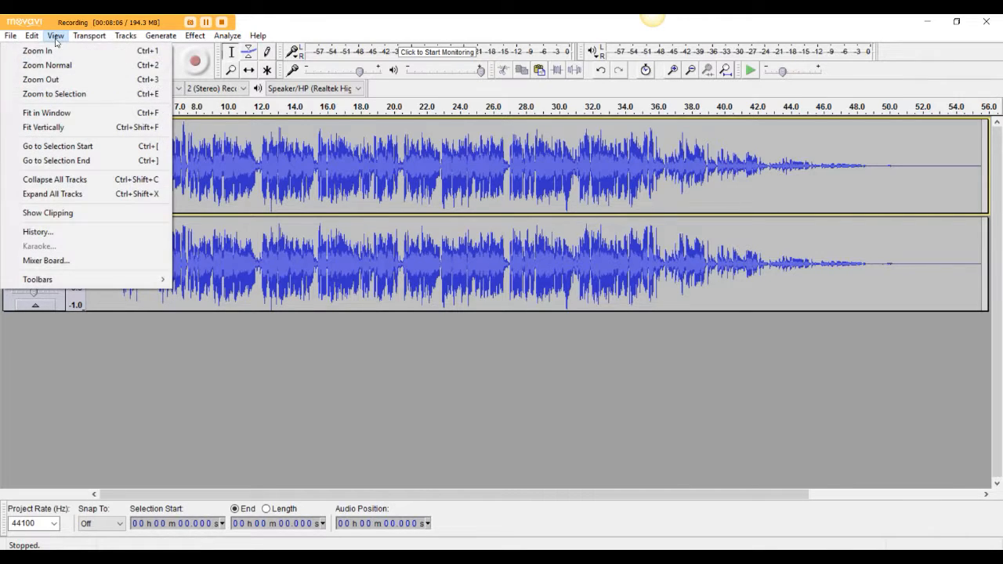
{"action": "left_click", "coordinate": [59, 154]}
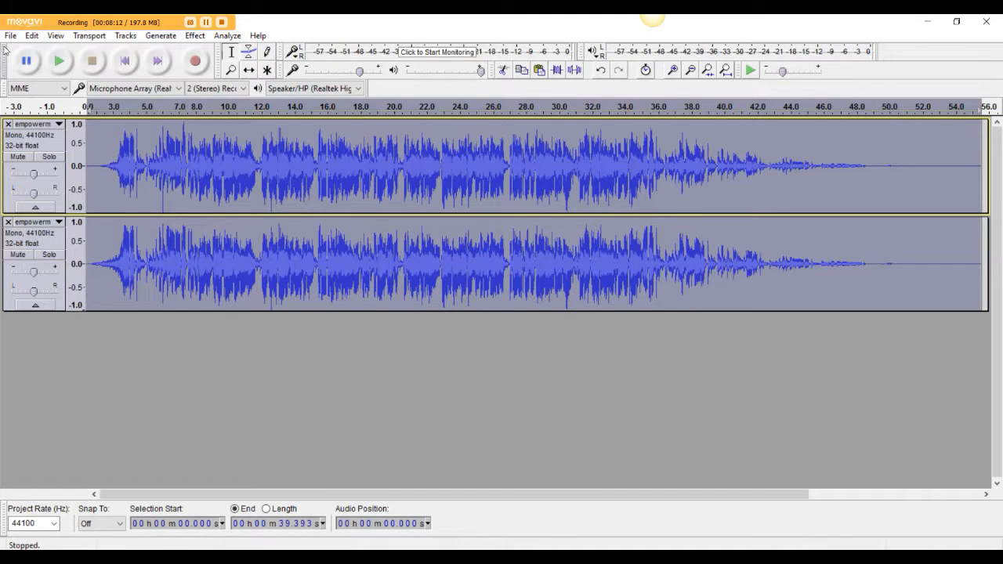
{"action": "left_click", "coordinate": [27, 37]}
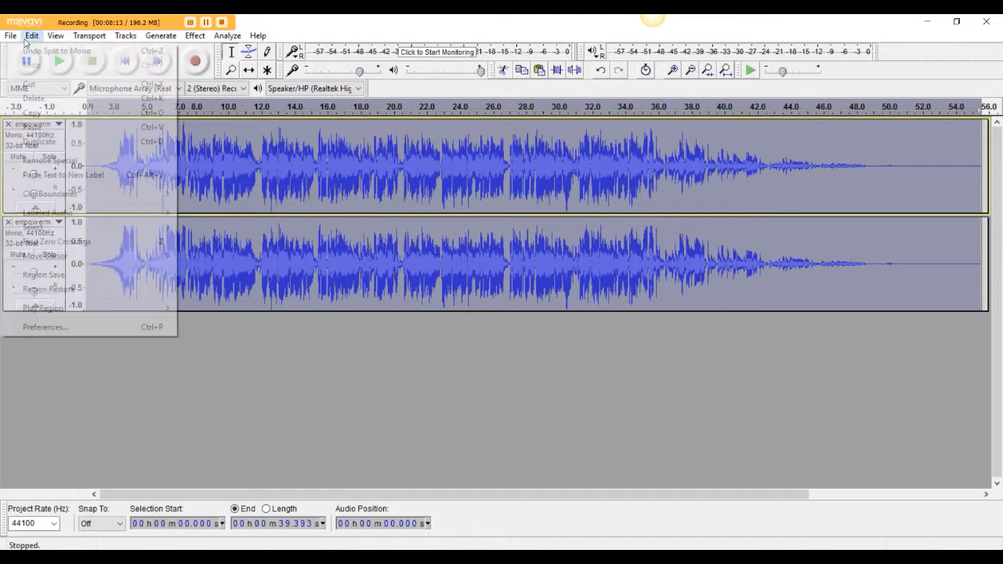
{"action": "left_click", "coordinate": [33, 112]}
- Switch to the podcast project window and paste the extro audio at the track's end, at 41 min 39.042 s
{"action": "left_click", "coordinate": [594, 558]}
{"action": "left_click", "coordinate": [538, 531]}
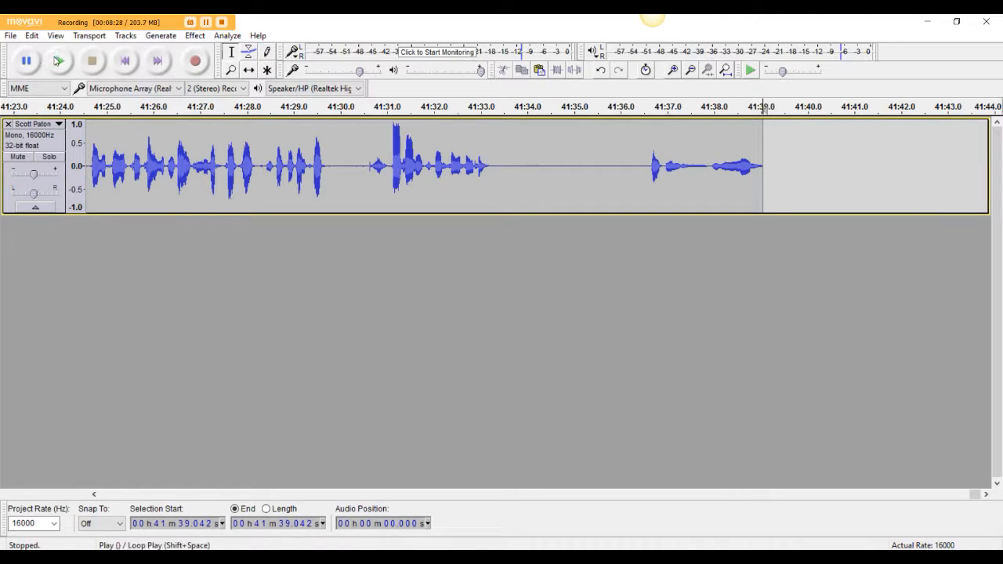
{"action": "left_click", "coordinate": [33, 39]}
{"action": "left_click", "coordinate": [35, 125]}
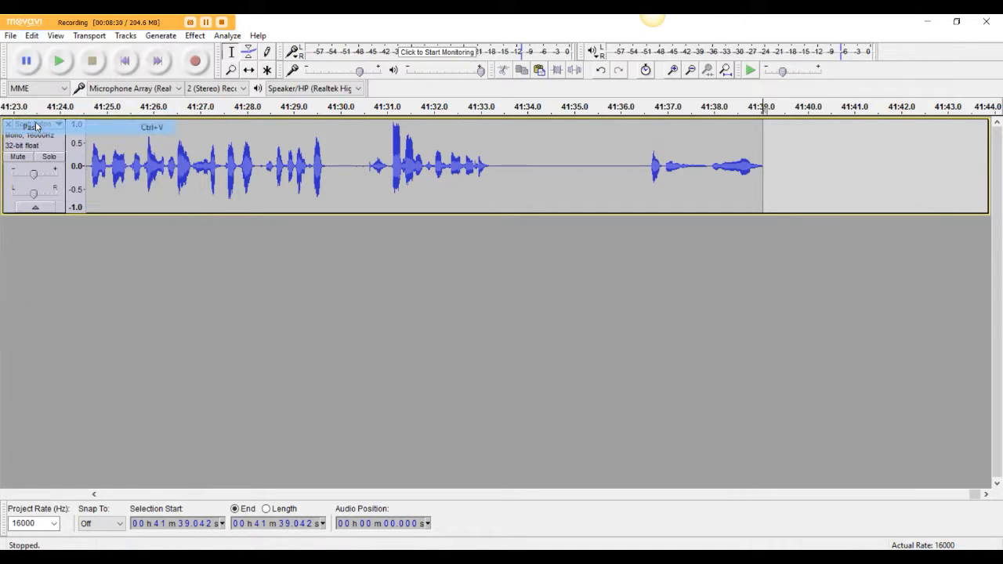
- Play the transition from the podcast into the extro, starting at 41 min 38.510 s, and stop partway through
{"action": "left_click", "coordinate": [737, 147]}
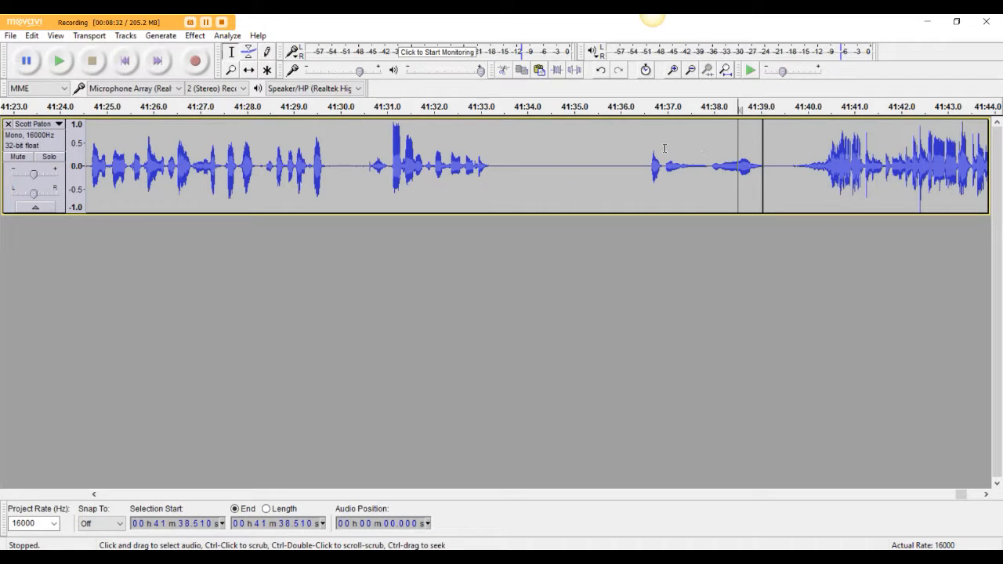
{"action": "left_click", "coordinate": [55, 67]}
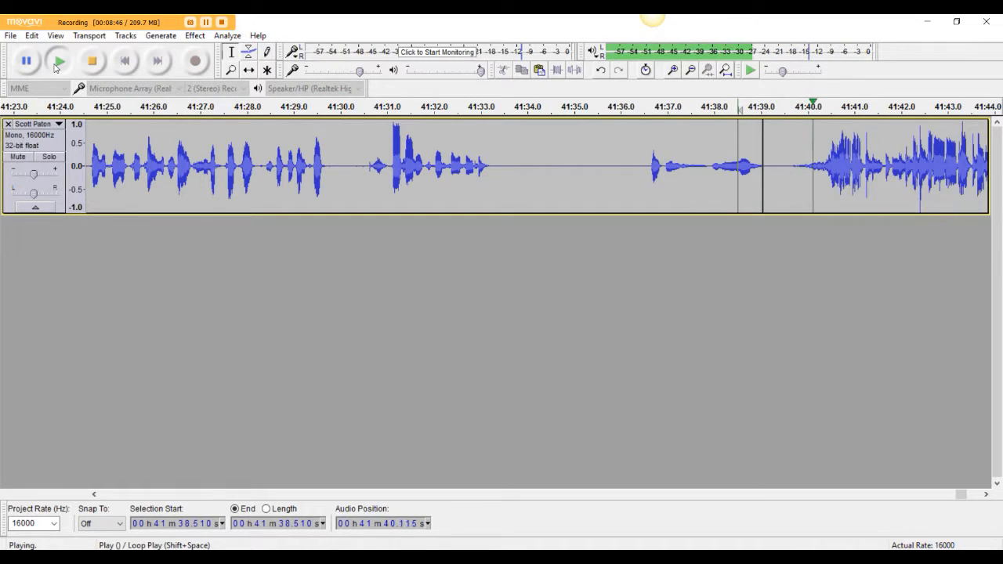
{"action": "left_click", "coordinate": [94, 62]}
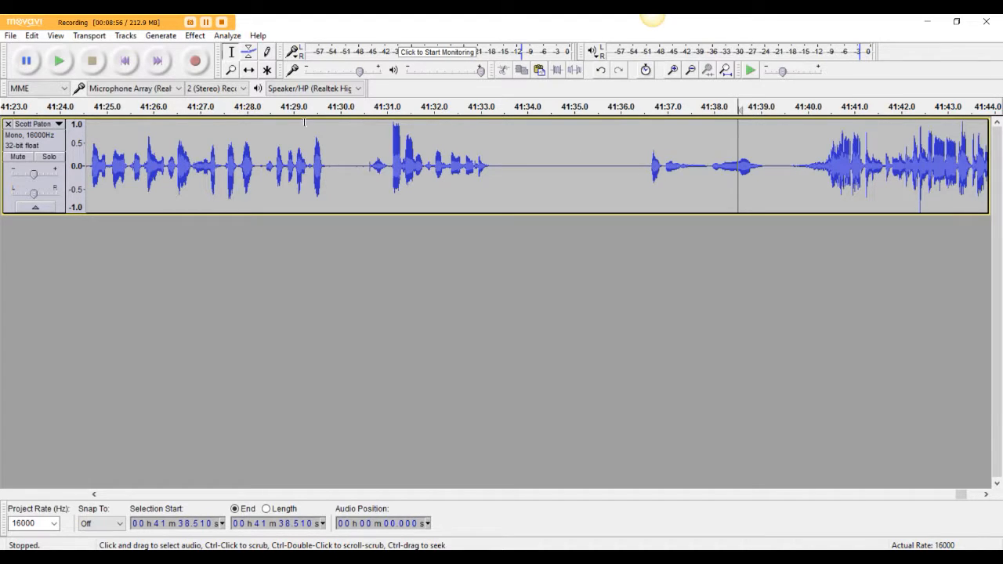
- Start exporting the podcast audio as an MP3 and append "test for podcast video" to the suggested file name
{"action": "left_click", "coordinate": [11, 36]}
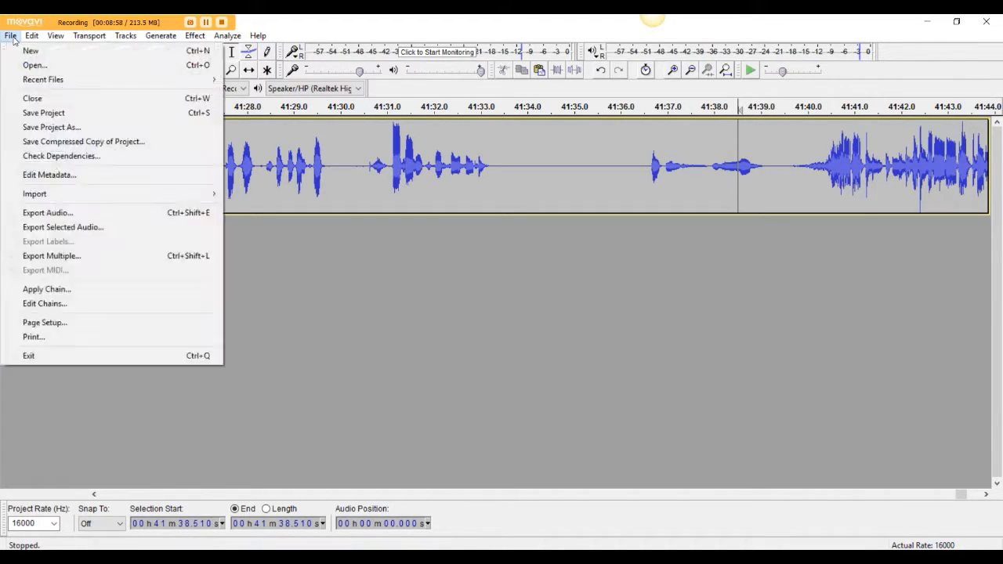
{"action": "left_click", "coordinate": [66, 217]}
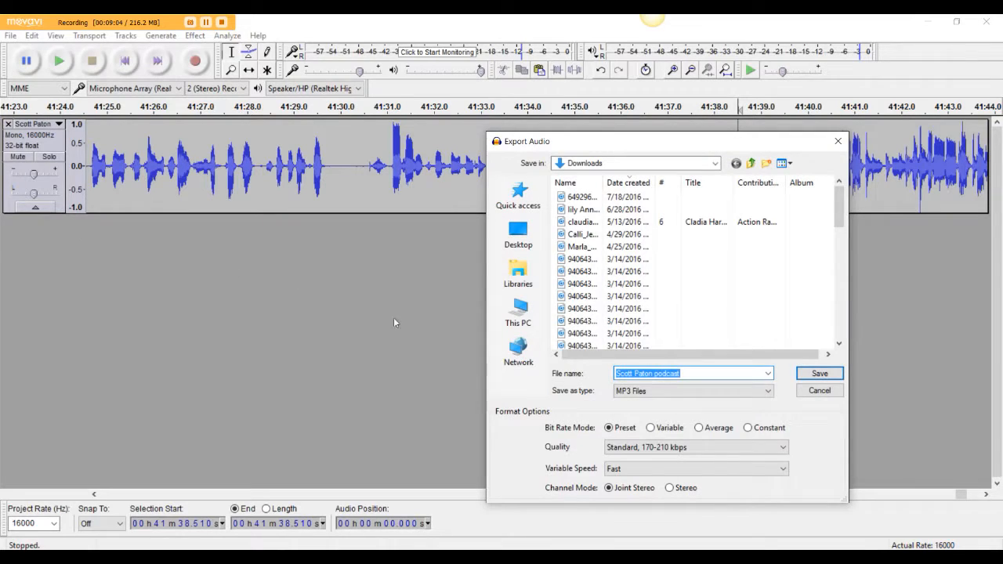
{"action": "left_click", "coordinate": [696, 372]}
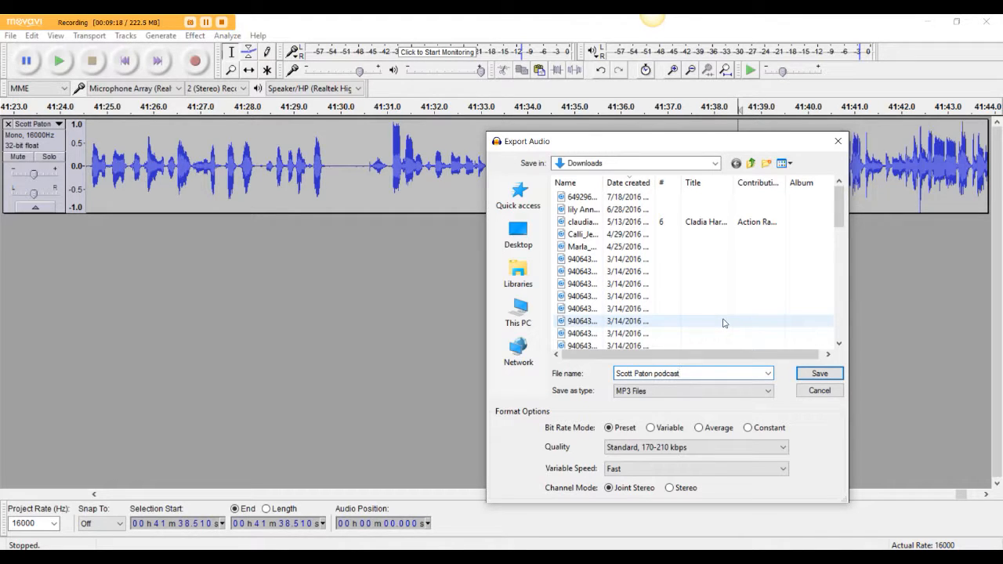
{"action": "type", "text": "test for podcast video"}
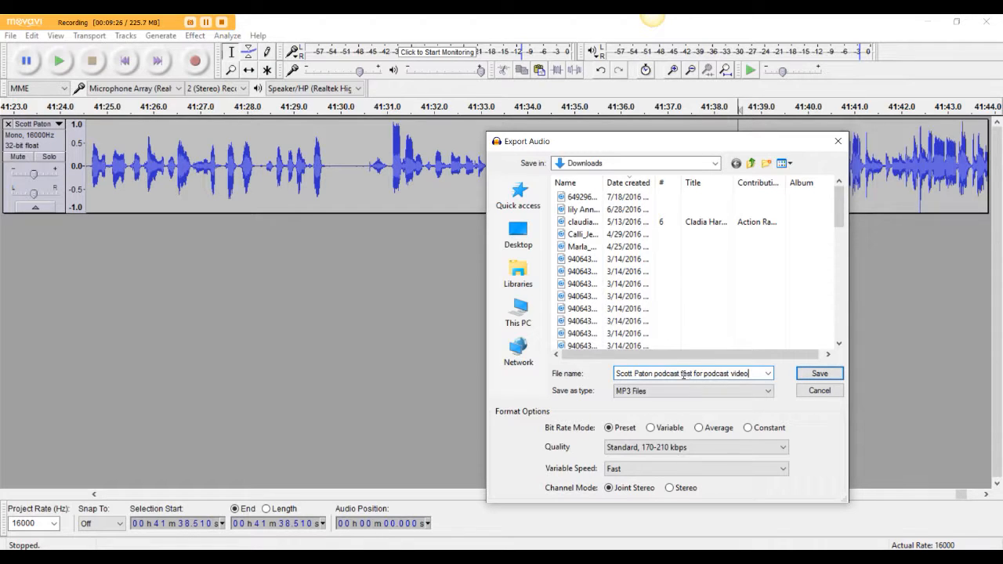
- Replace the text added after "podcast" in the export file name with "final" and review the available save locations
{"action": "left_click_drag", "start_coordinate": [681, 374], "coordinate": [746, 374]}
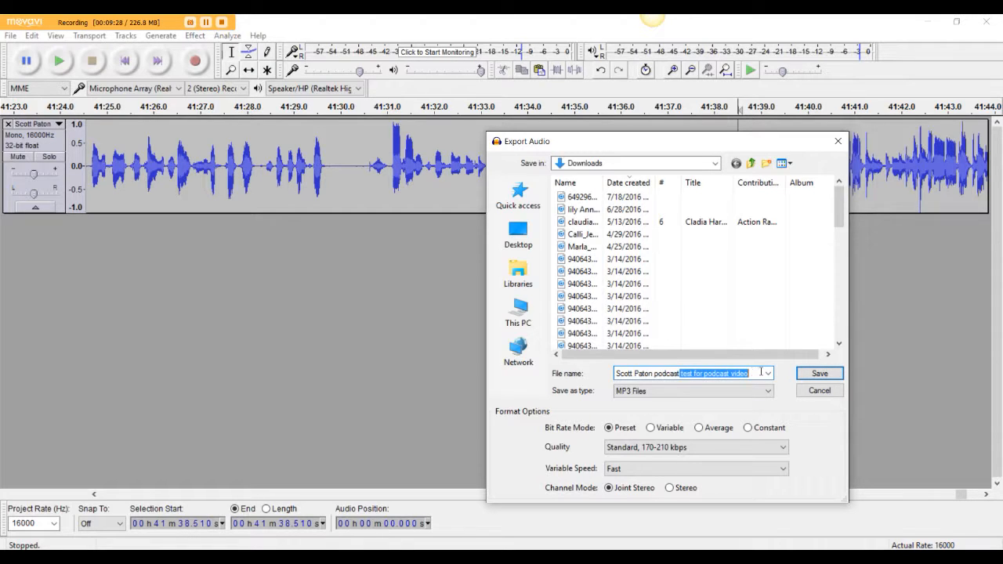
{"action": "type", "text": "f"}
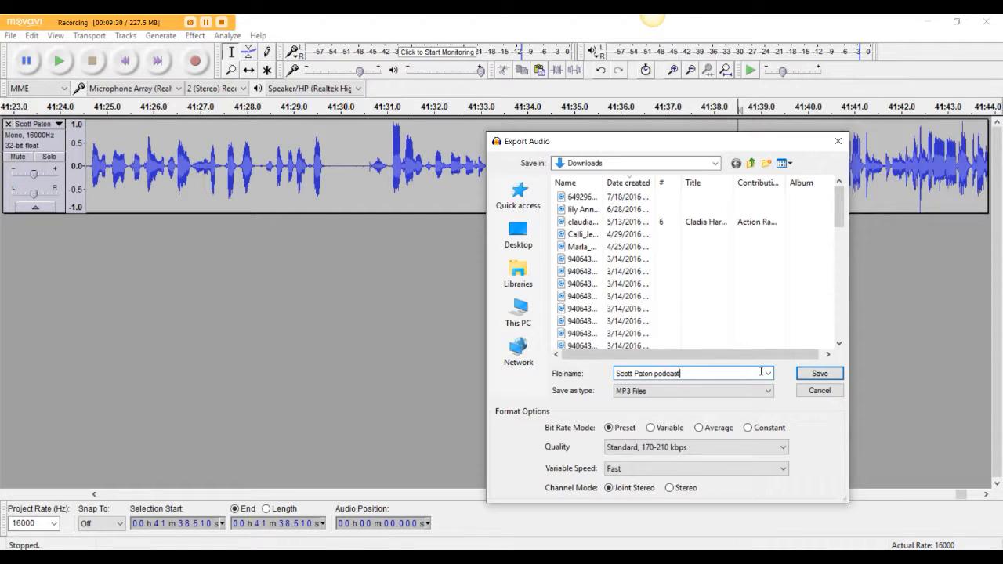
{"action": "type", "text": "final"}
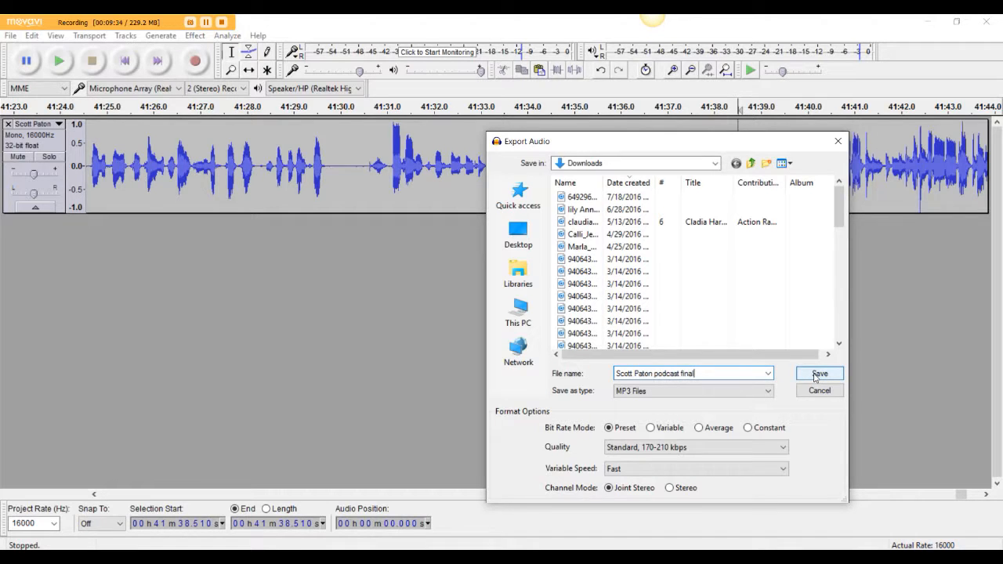
{"action": "left_click", "coordinate": [666, 163]}
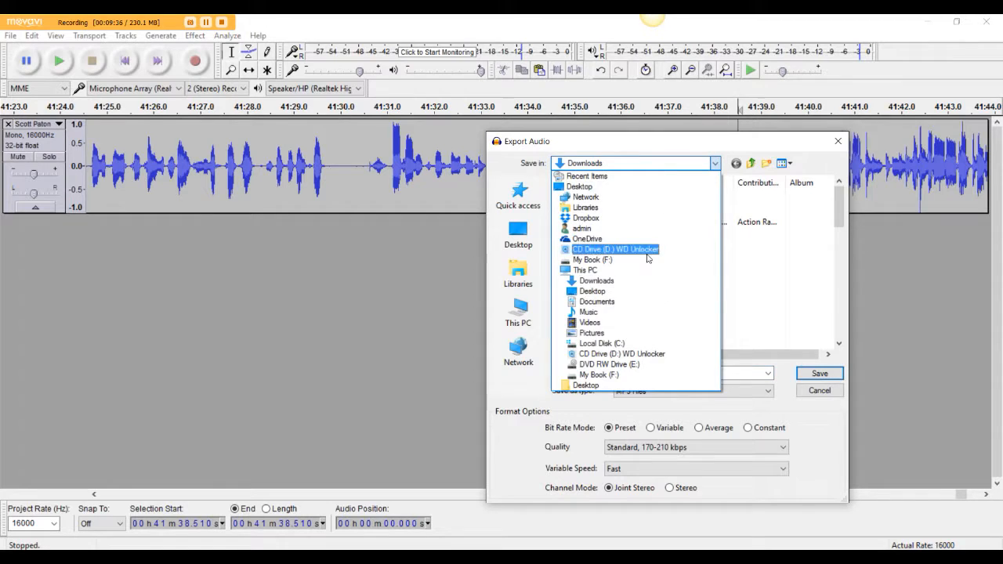
{"action": "left_click", "coordinate": [715, 165]}
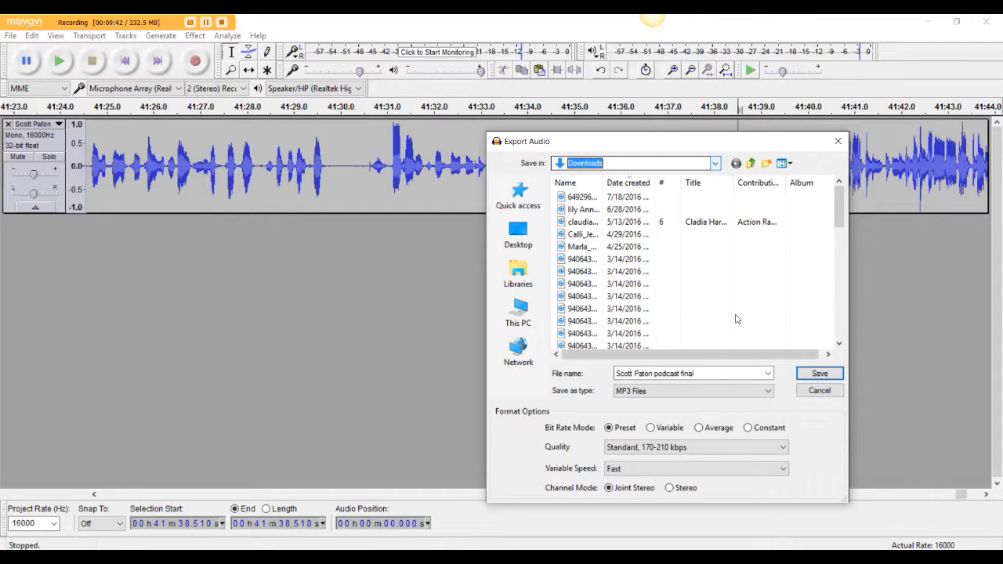
- Save the MP3 export to Downloads and fill in the artist's name and the track title "Digital Marketing" in the metadata
{"action": "left_click", "coordinate": [820, 374]}
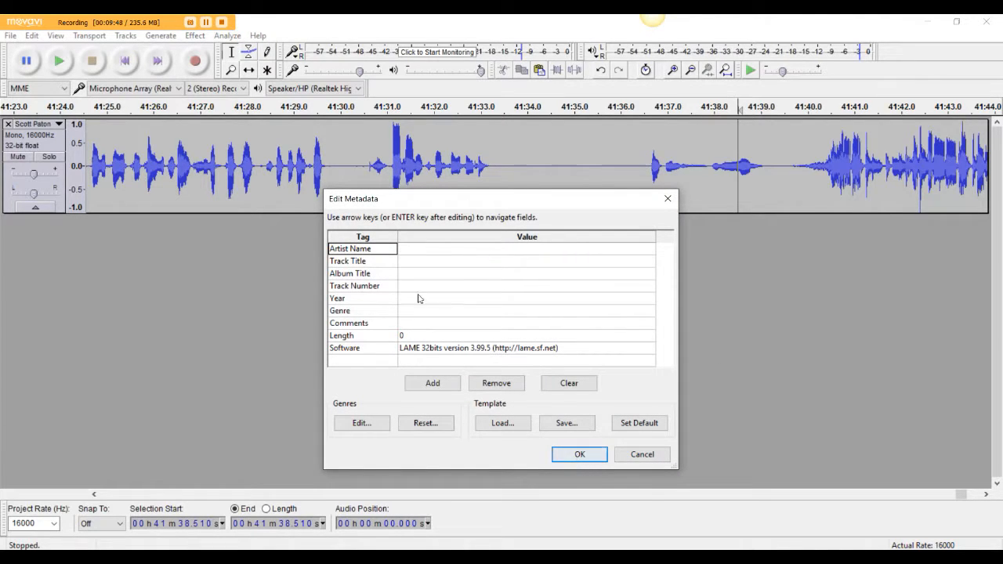
{"action": "left_click", "coordinate": [454, 253]}
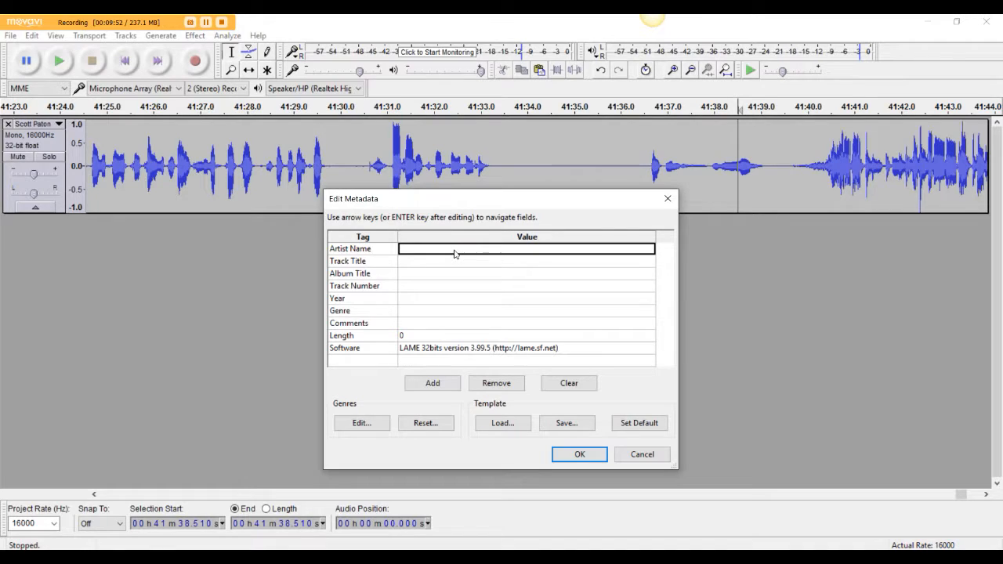
{"action": "type", "text": "Randi & Scott"}
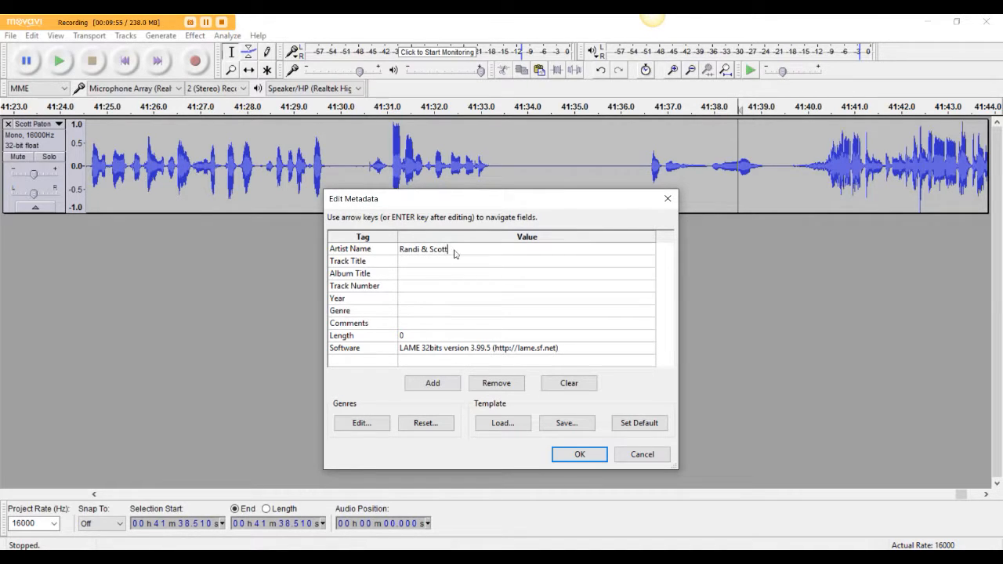
{"action": "key", "text": "Tab"}
{"action": "key", "text": "Tab"}
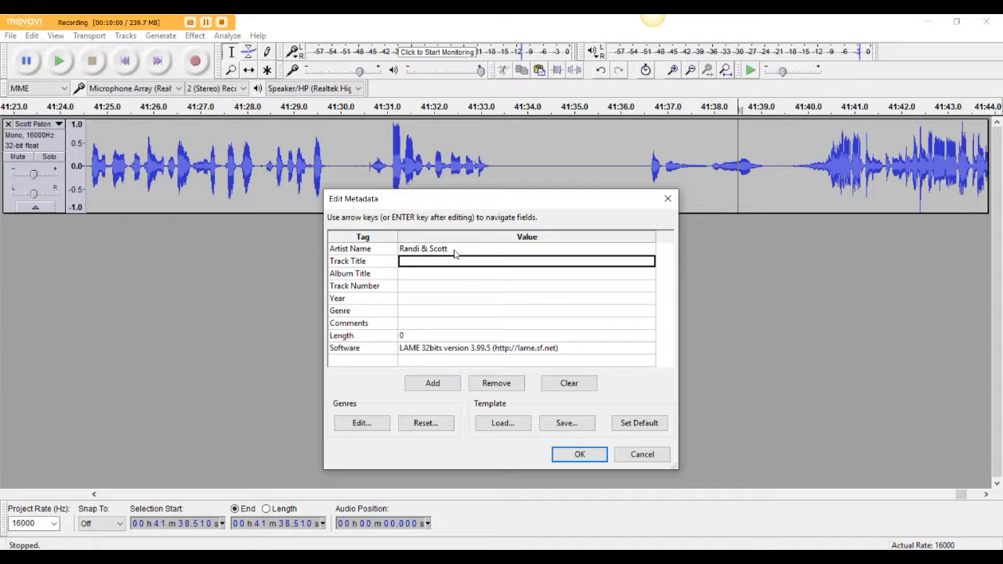
{"action": "type", "text": "Digit"}
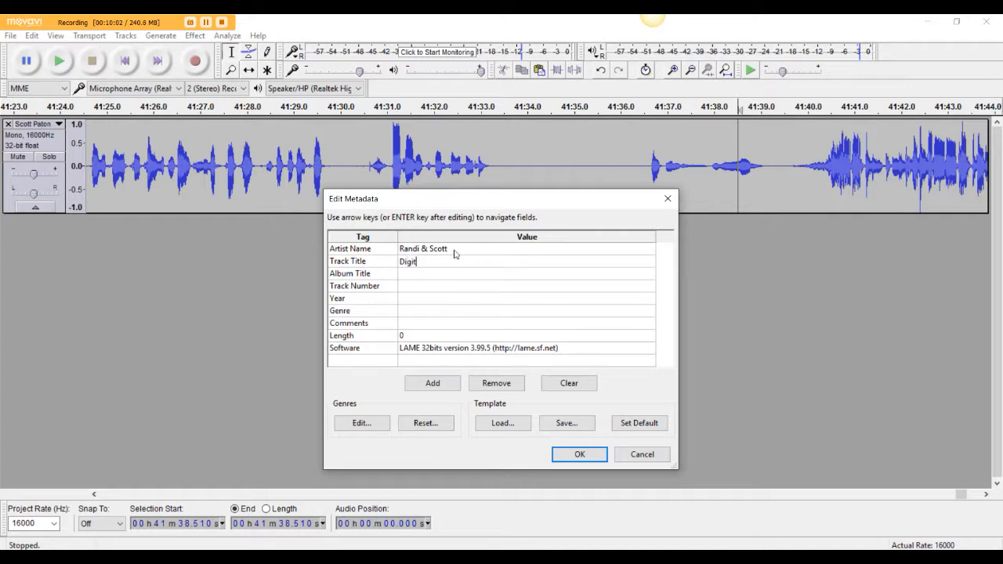
{"action": "type", "text": "al Marketing"}
- Set the metadata year to 2016 and the genre to "marketing", and complete the MP3 export
{"action": "left_click", "coordinate": [471, 298]}
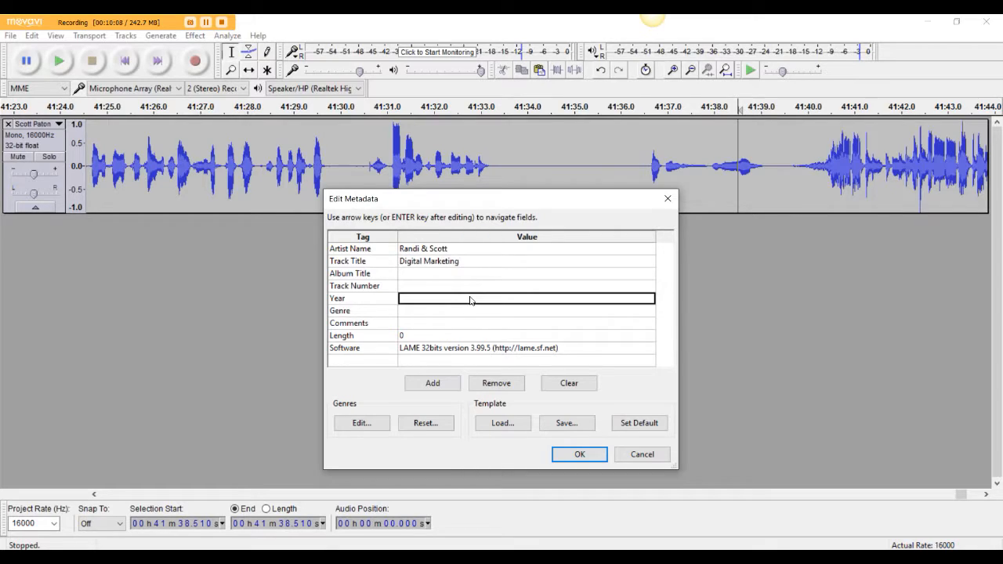
{"action": "type", "text": "2016"}
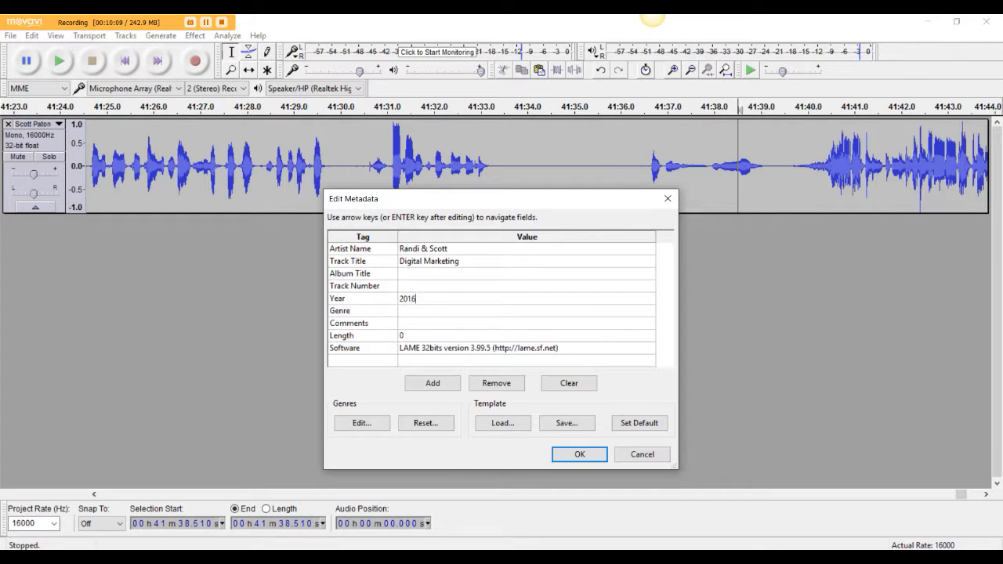
{"action": "left_click", "coordinate": [475, 311]}
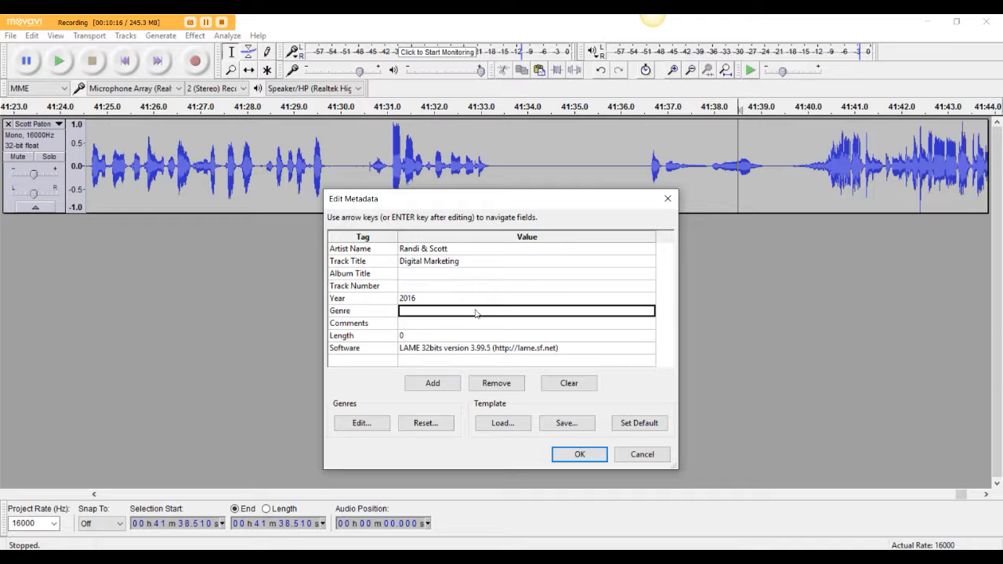
{"action": "type", "text": "arke"}
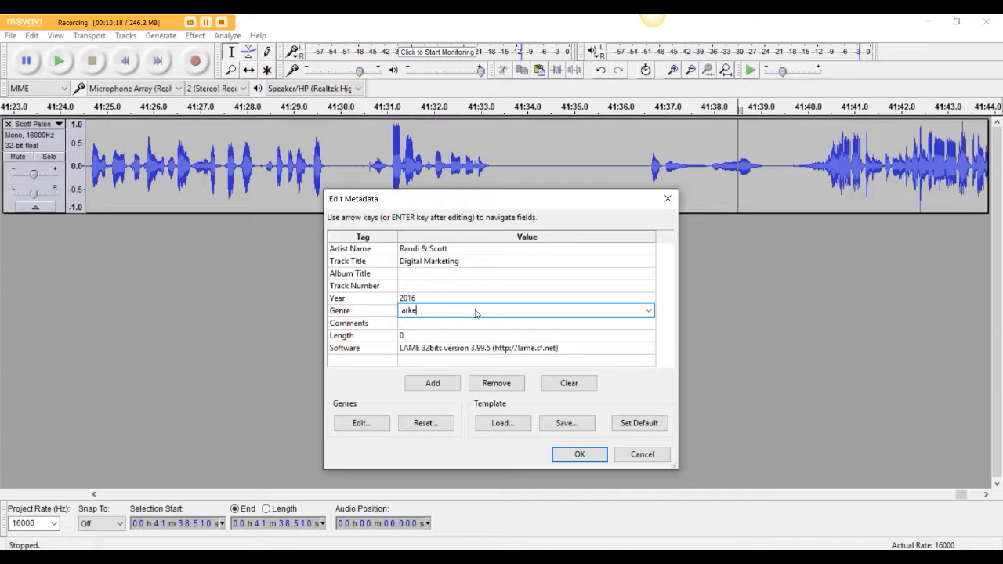
{"action": "key", "text": "BackSpace"}
{"action": "key", "text": "BackSpace"}
{"action": "type", "text": "marketing"}
{"action": "key", "text": "Return"}
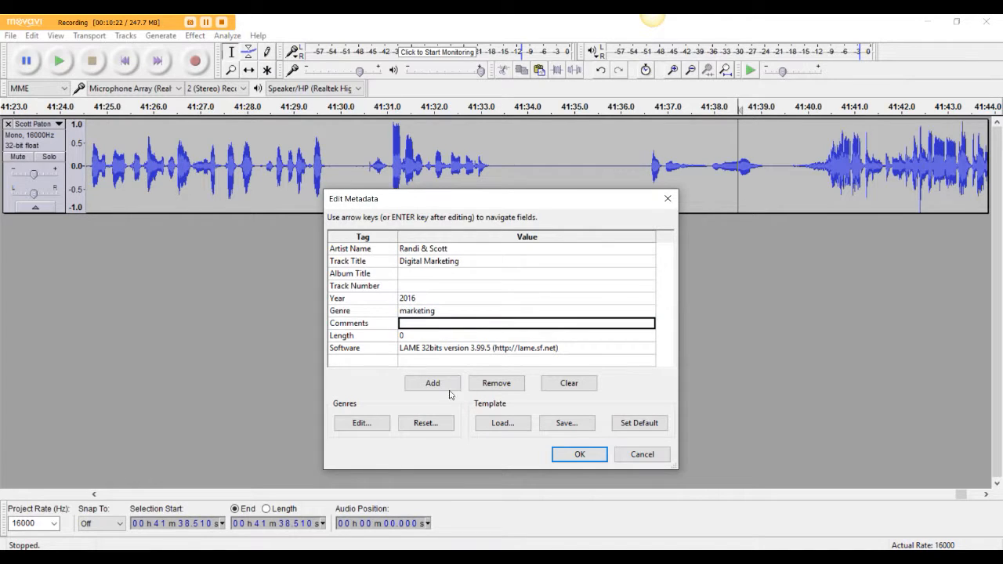
{"action": "left_click", "coordinate": [579, 455]}
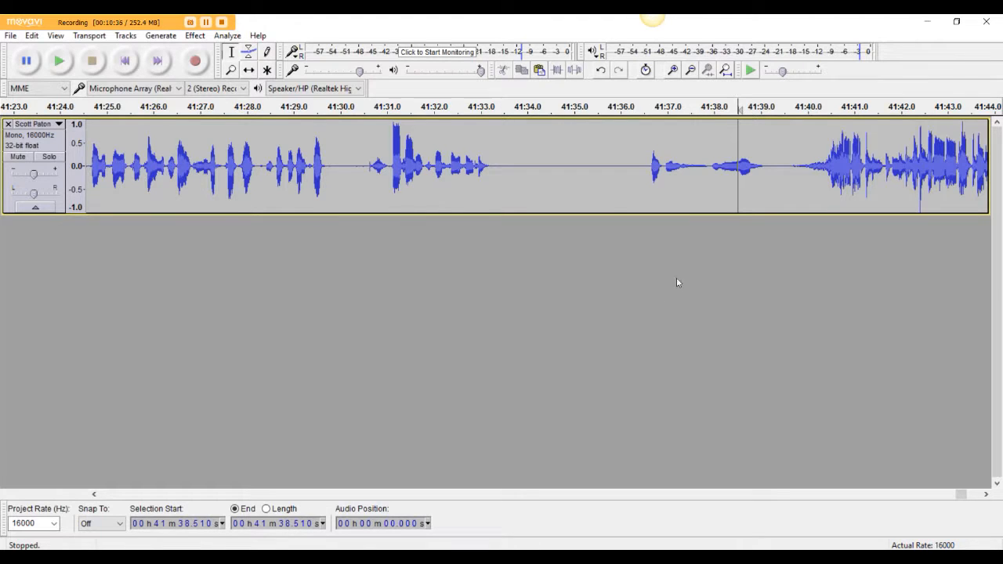
- Close the podcast project, saving it to Downloads with "test" appended to the suggested project name
{"action": "left_click", "coordinate": [990, 22]}
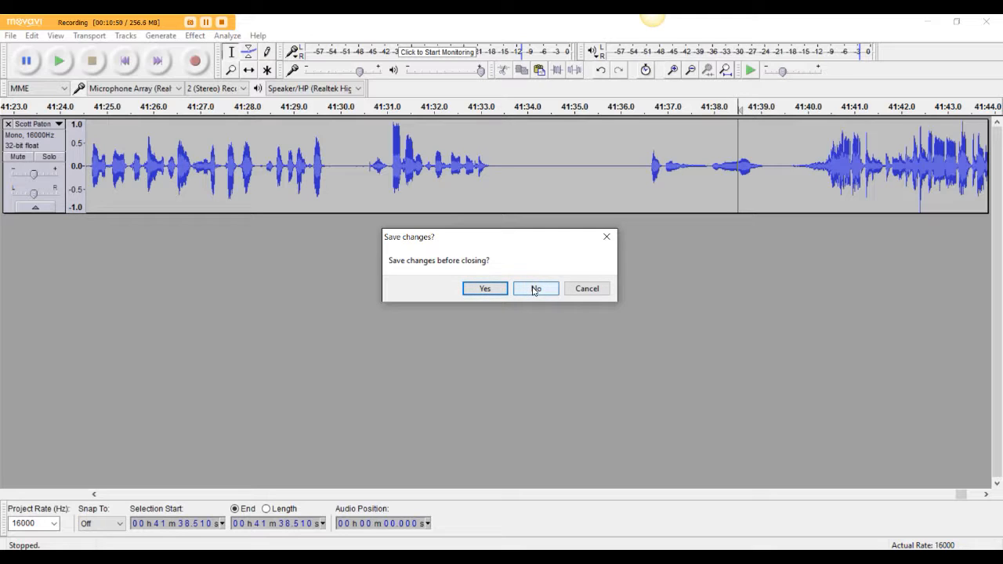
{"action": "left_click", "coordinate": [482, 288]}
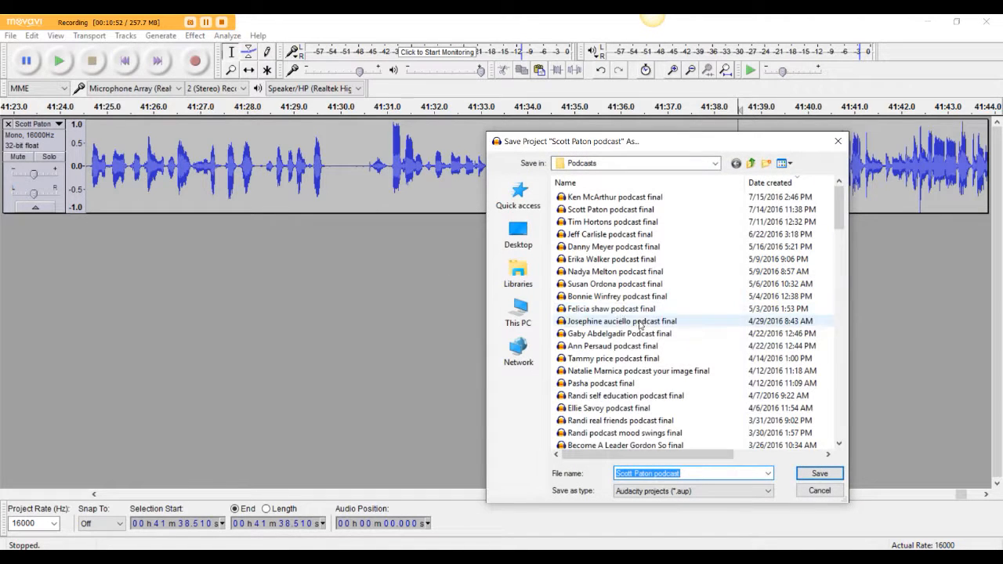
{"action": "left_click", "coordinate": [708, 473]}
{"action": "type", "text": "test"}
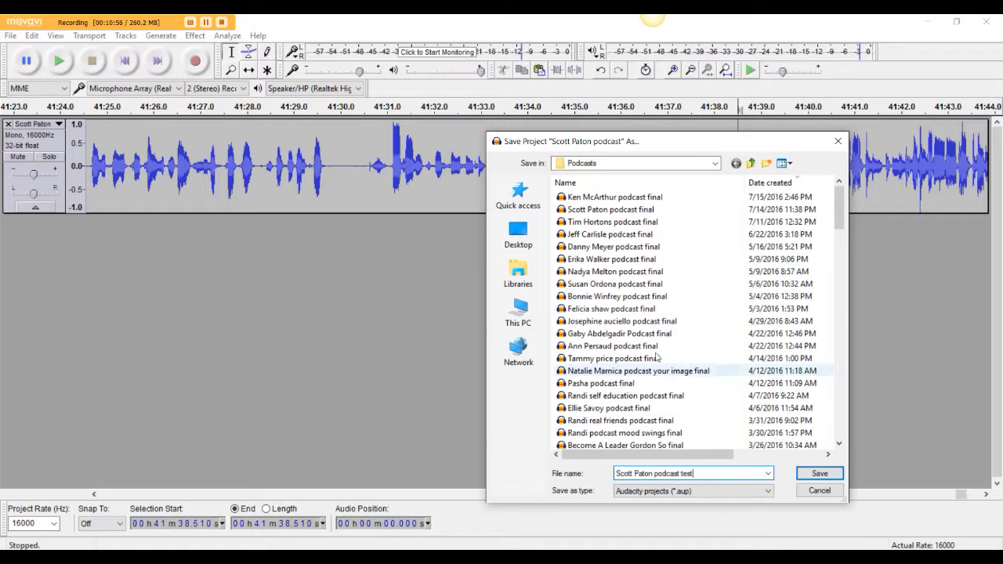
{"action": "left_click", "coordinate": [716, 163]}
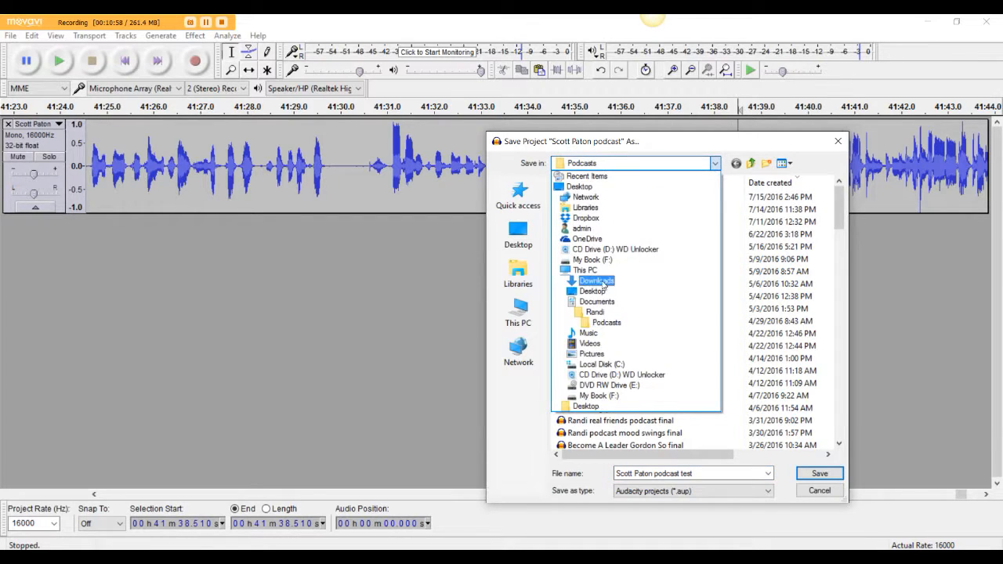
{"action": "left_click", "coordinate": [595, 218]}
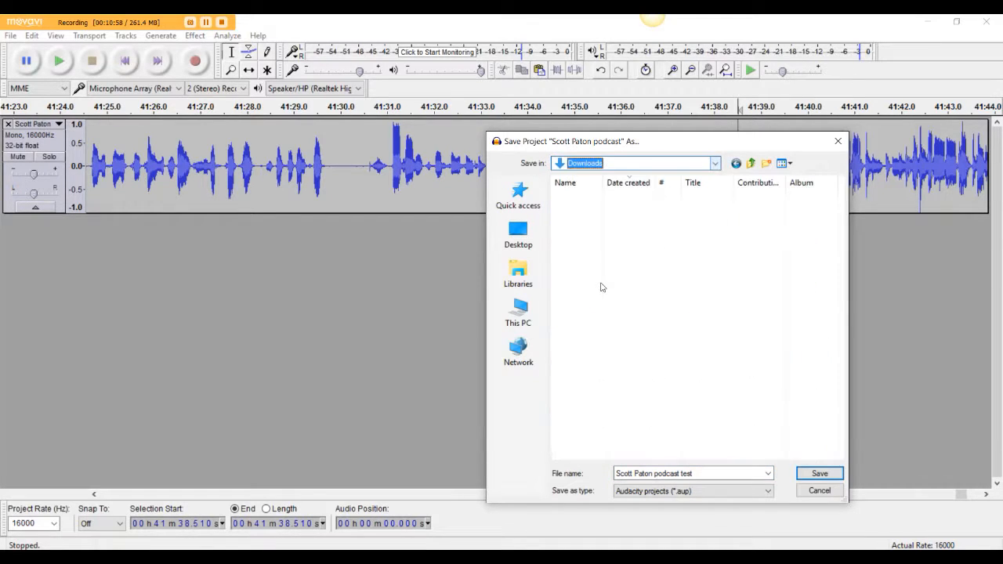
{"action": "left_click", "coordinate": [819, 475]}
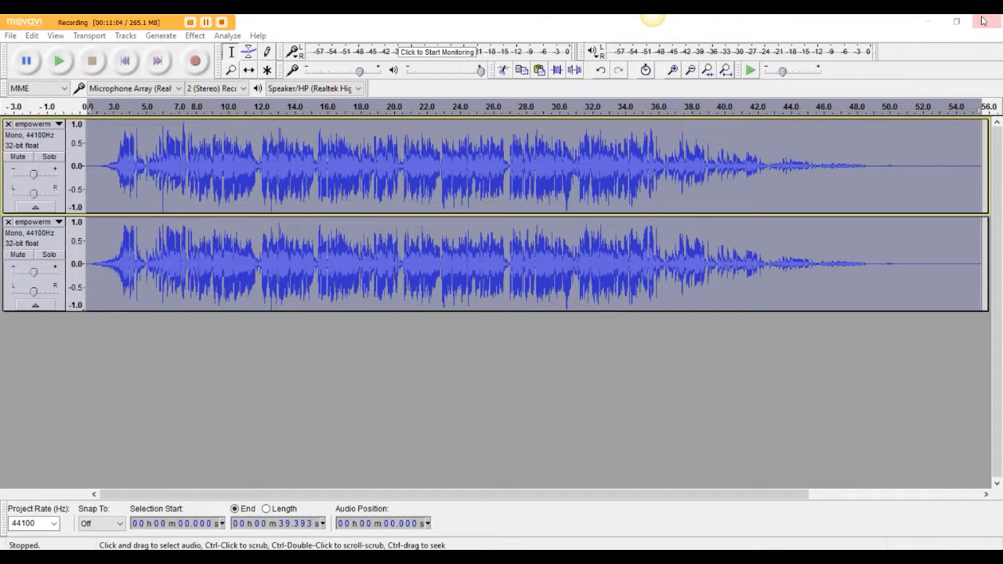
- Close the empowerment audio project without saving its changes
{"action": "left_click", "coordinate": [983, 21]}
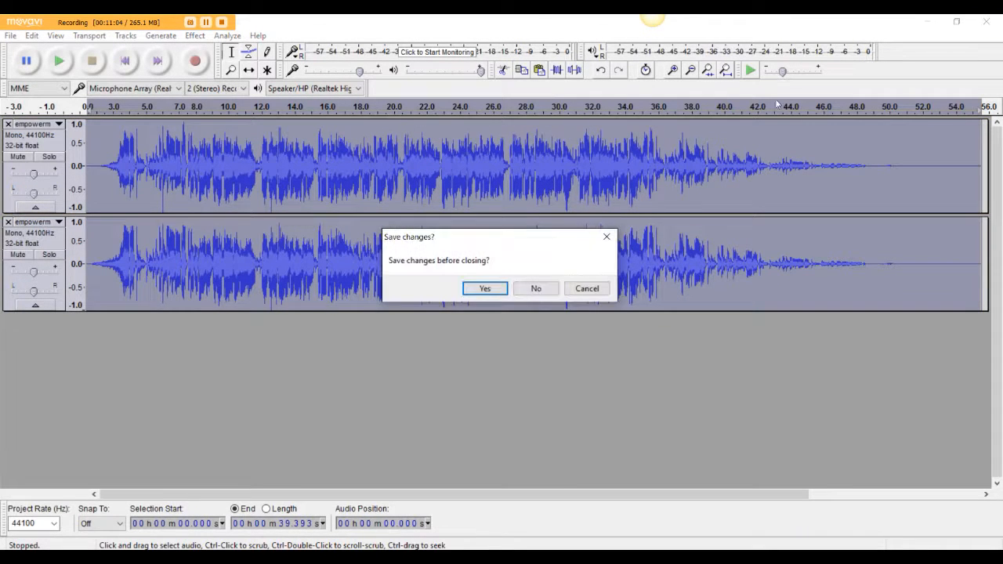
{"action": "left_click", "coordinate": [535, 290]}
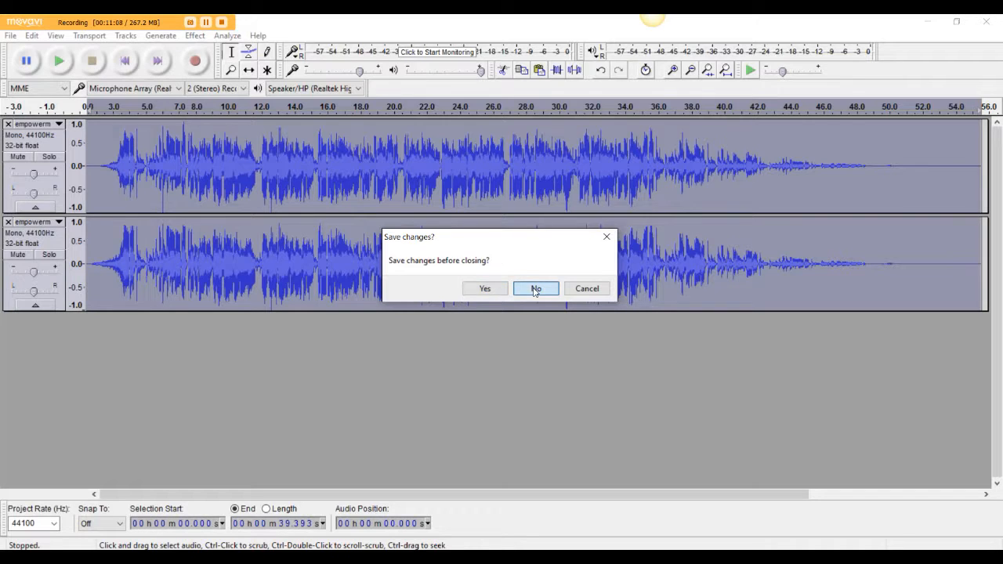